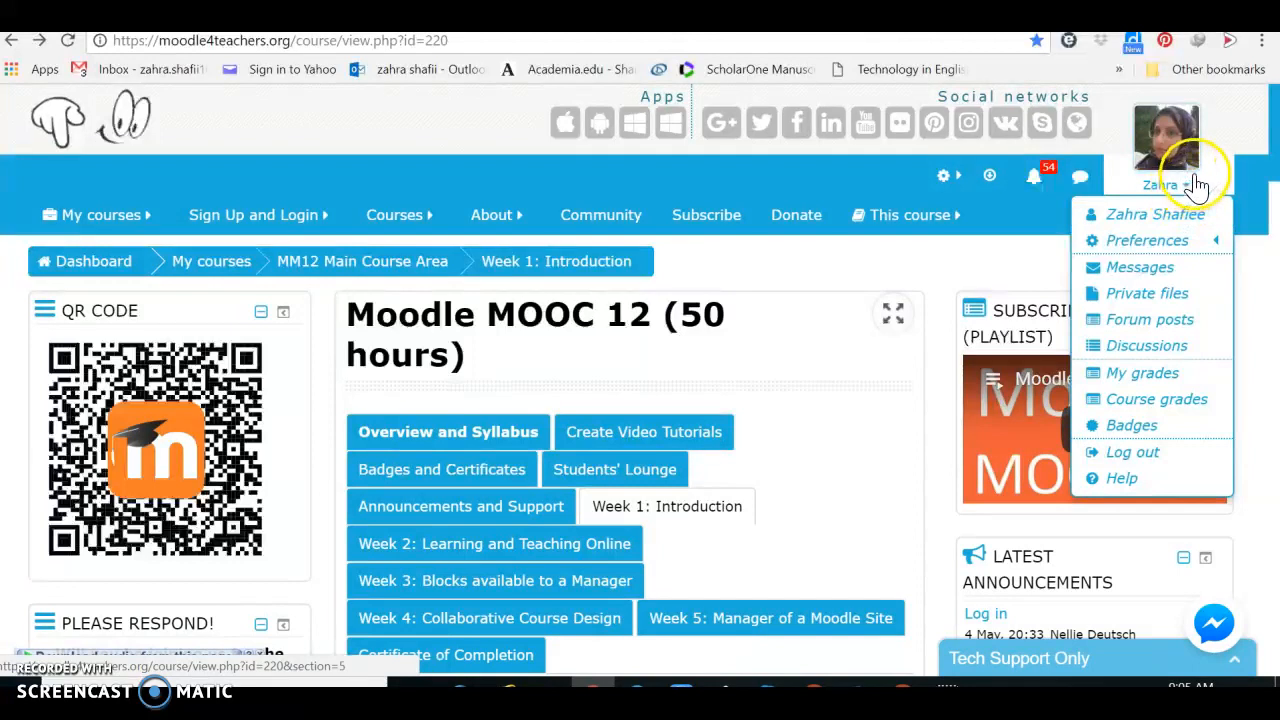
Open the account's user preferences page from the profile options
{"action": "left_click", "coordinate": [1204, 168]}
{"action": "left_click", "coordinate": [1183, 186]}
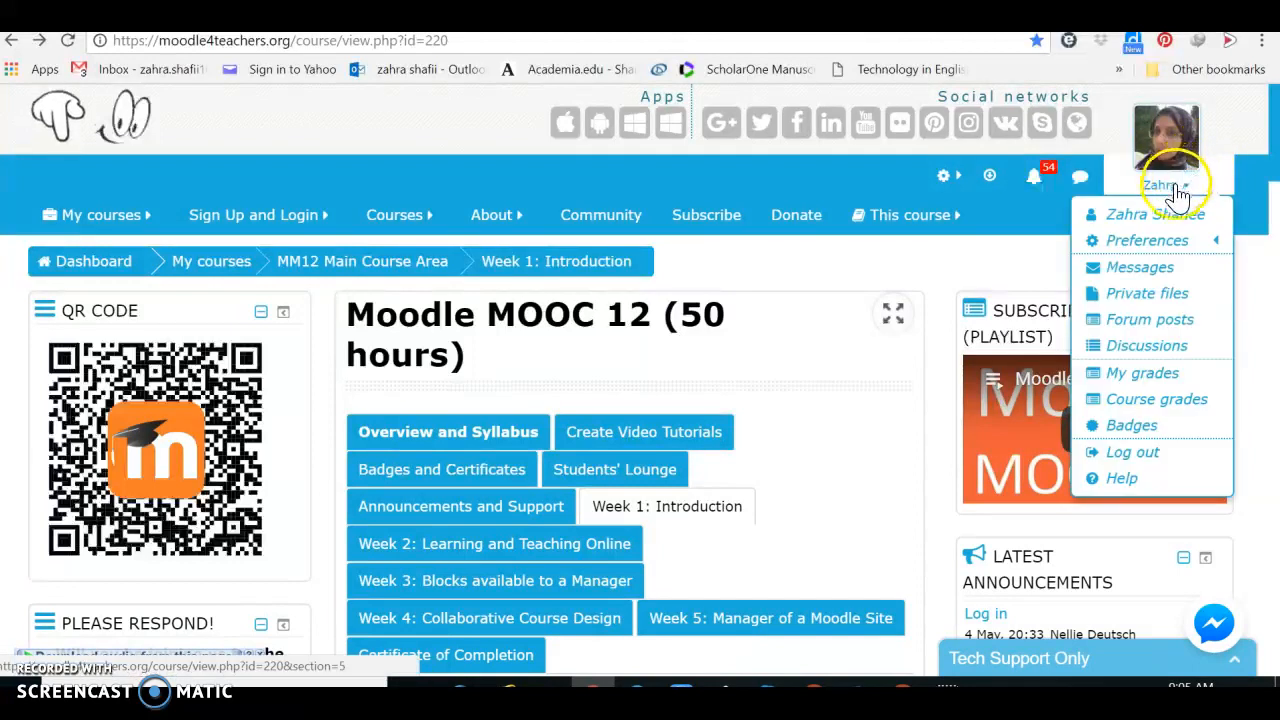
{"action": "mouse_move", "coordinate": [1140, 250]}
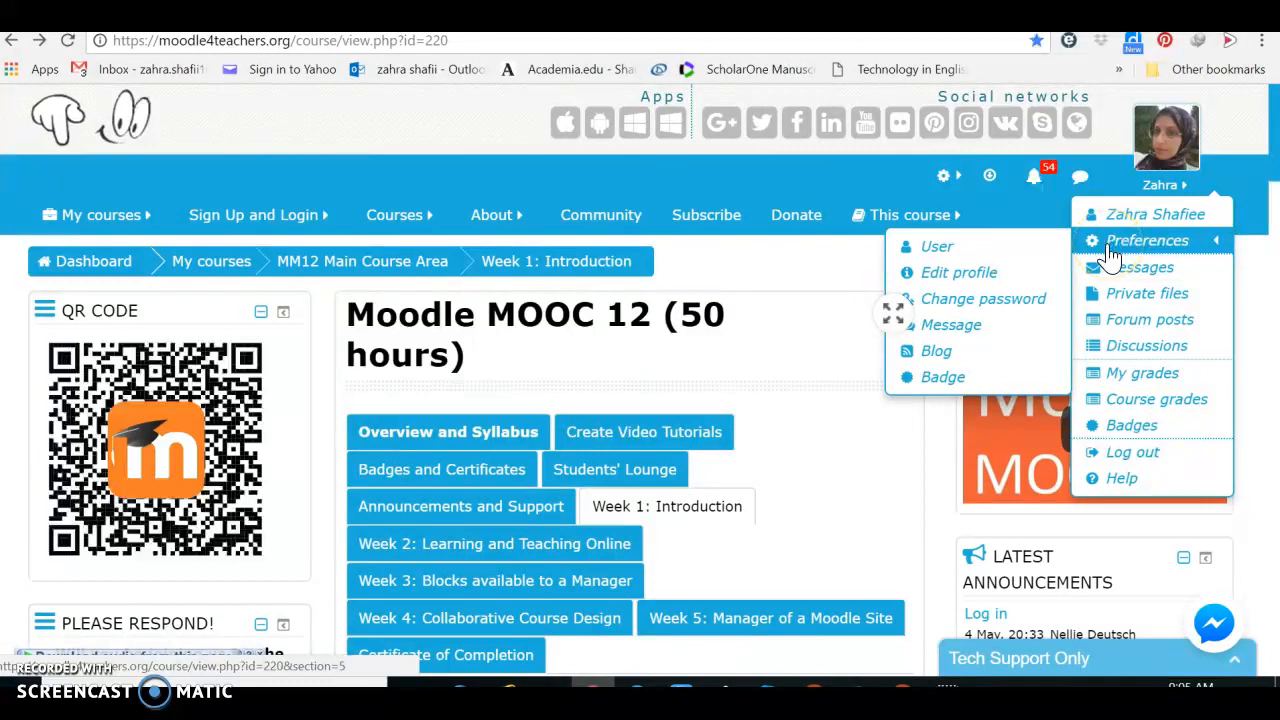
{"action": "left_click", "coordinate": [962, 246]}
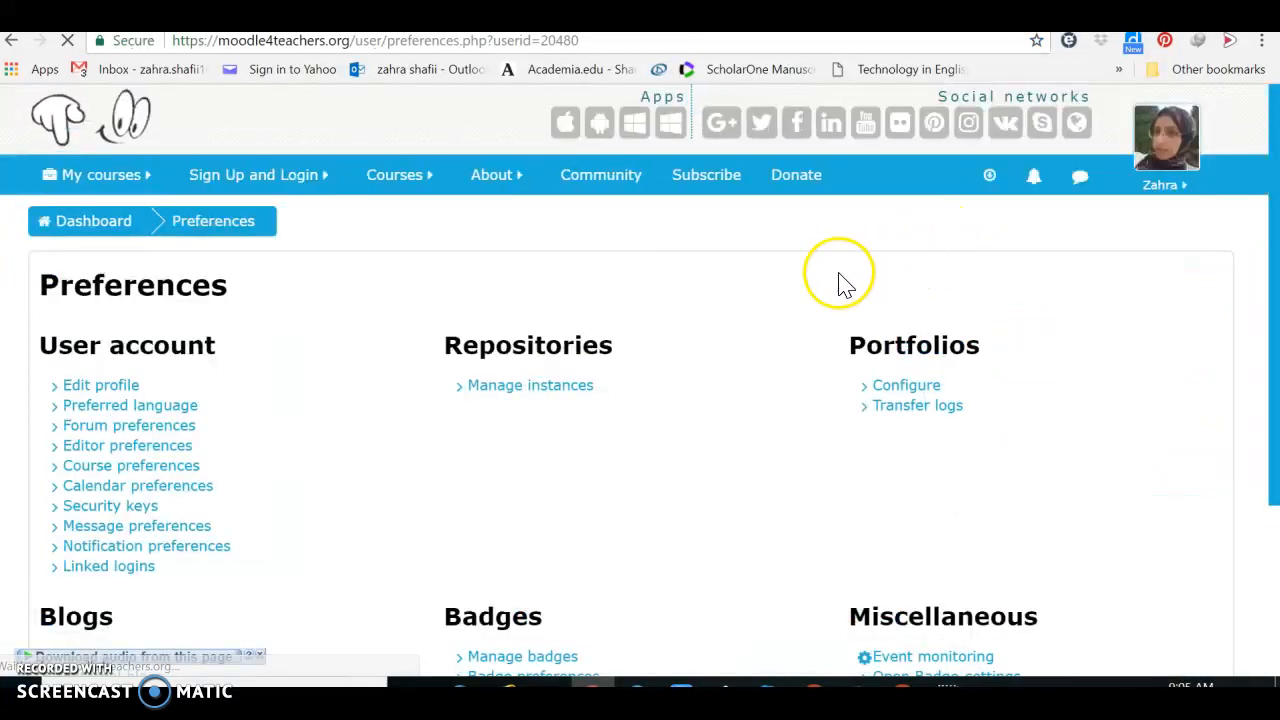
{"action": "scroll", "coordinate": [305, 390], "scroll_direction": "down", "scroll_amount": 1}
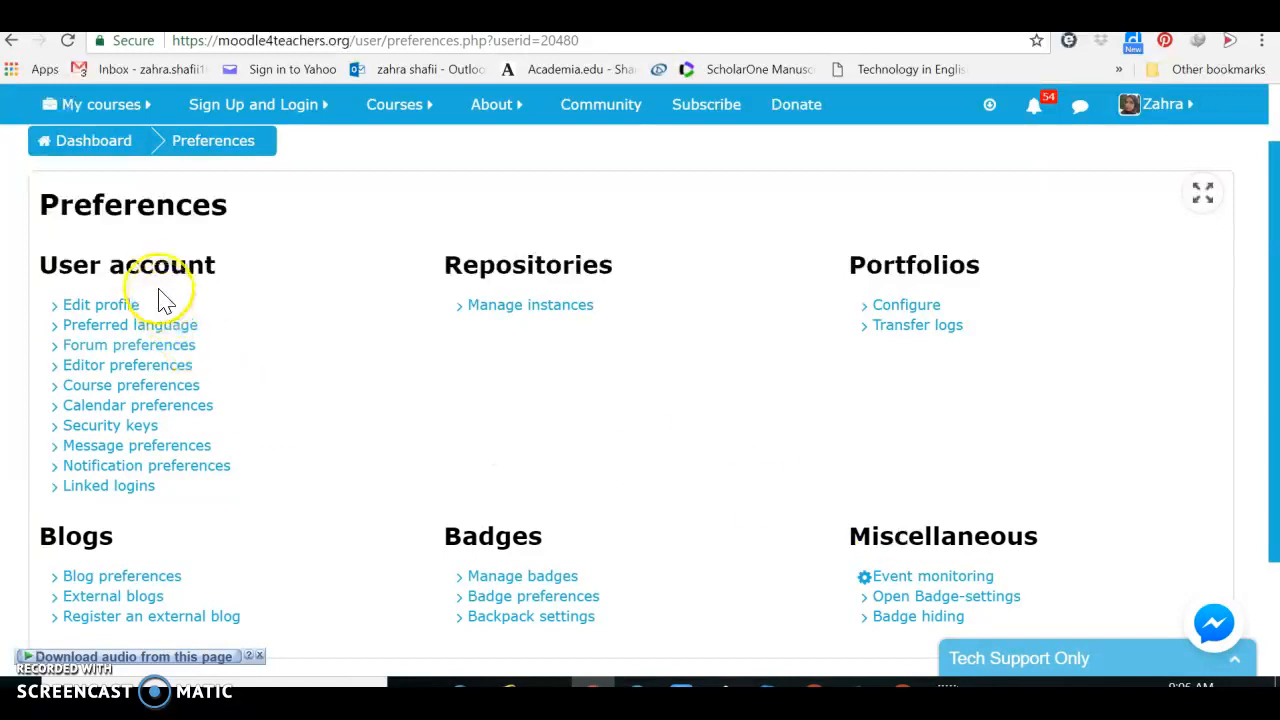
Review the available languages in the Preferred language setting and return to the preferences overview
{"action": "left_click", "coordinate": [131, 310]}
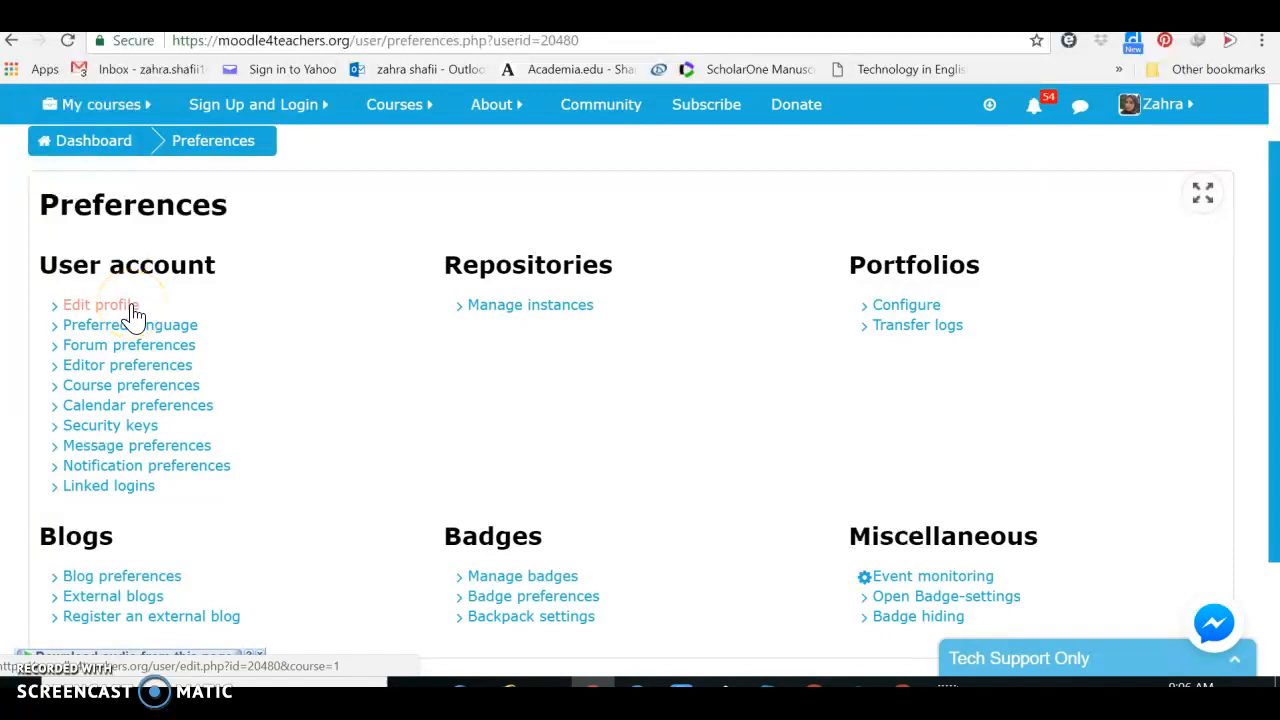
{"action": "left_click", "coordinate": [131, 330]}
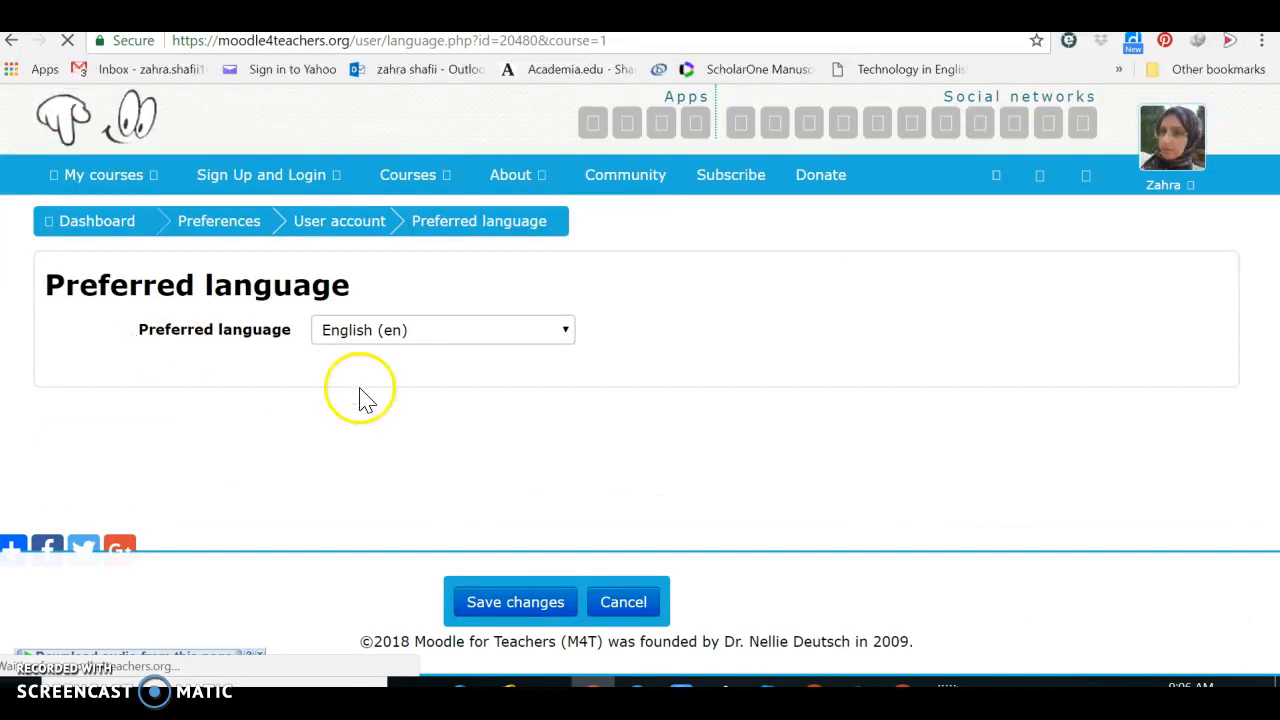
{"action": "left_click", "coordinate": [565, 335]}
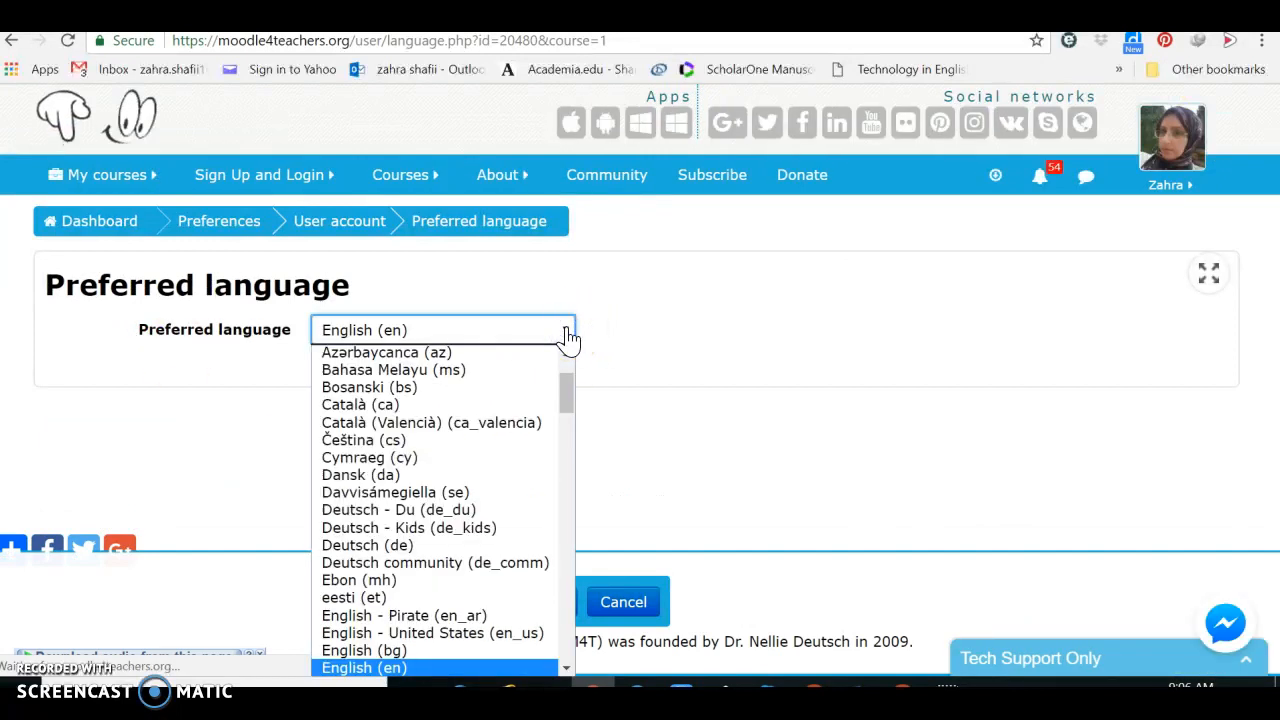
{"action": "mouse_move", "coordinate": [569, 392]}
{"action": "left_mouse_down"}
{"action": "mouse_move", "coordinate": [569, 651]}
{"action": "mouse_move", "coordinate": [551, 403]}
{"action": "left_mouse_up"}
{"action": "left_click", "coordinate": [646, 366]}
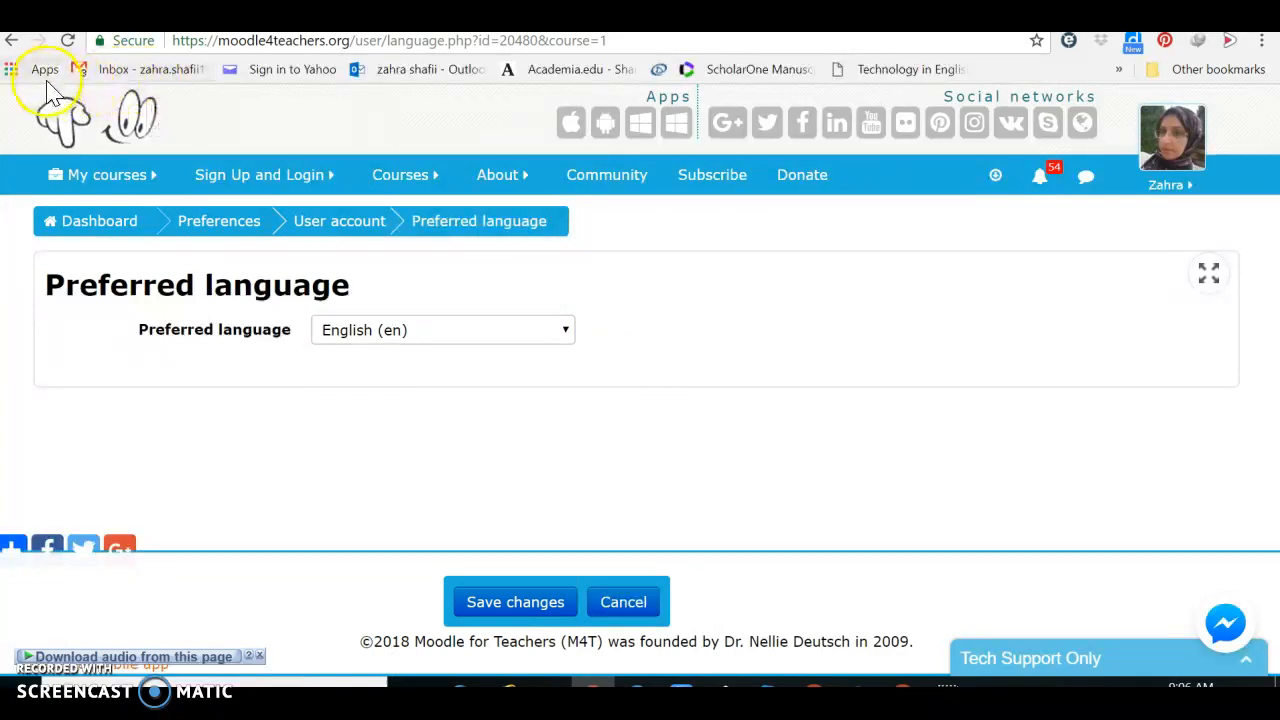
{"action": "left_click", "coordinate": [10, 40]}
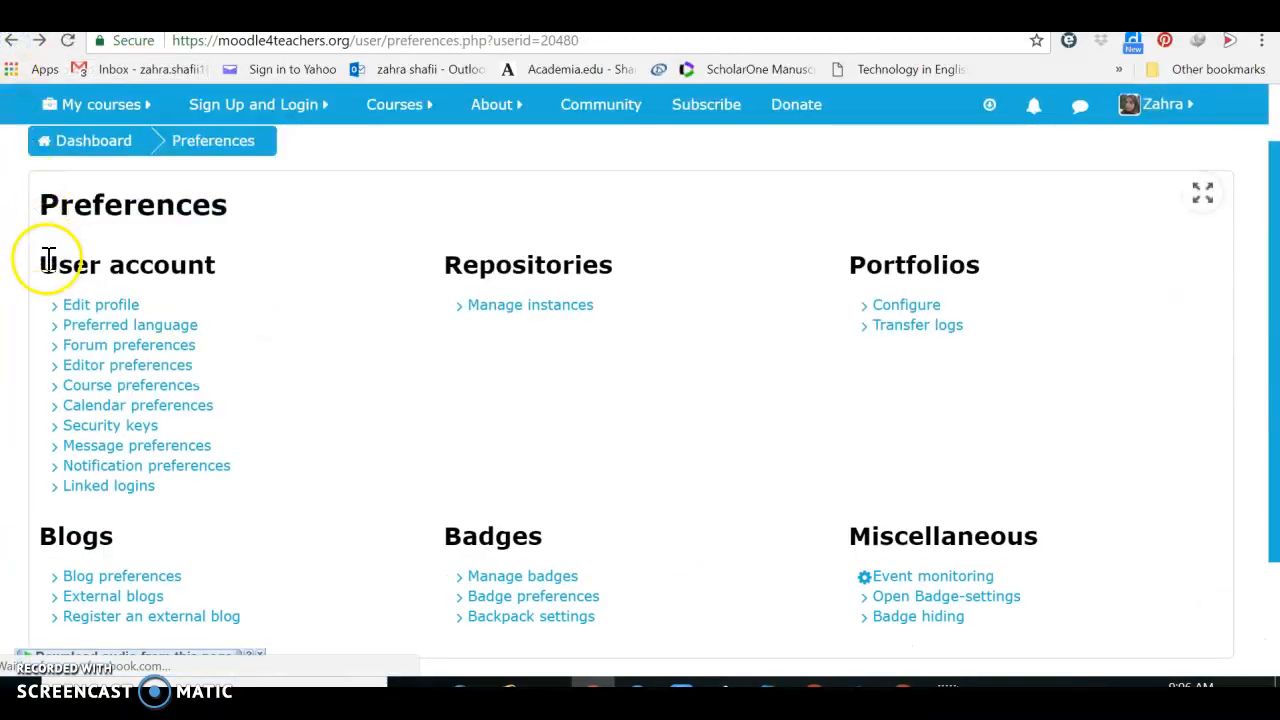
Review the email digest type and forum auto-subscribe options in the forum preferences
{"action": "left_click", "coordinate": [82, 350]}
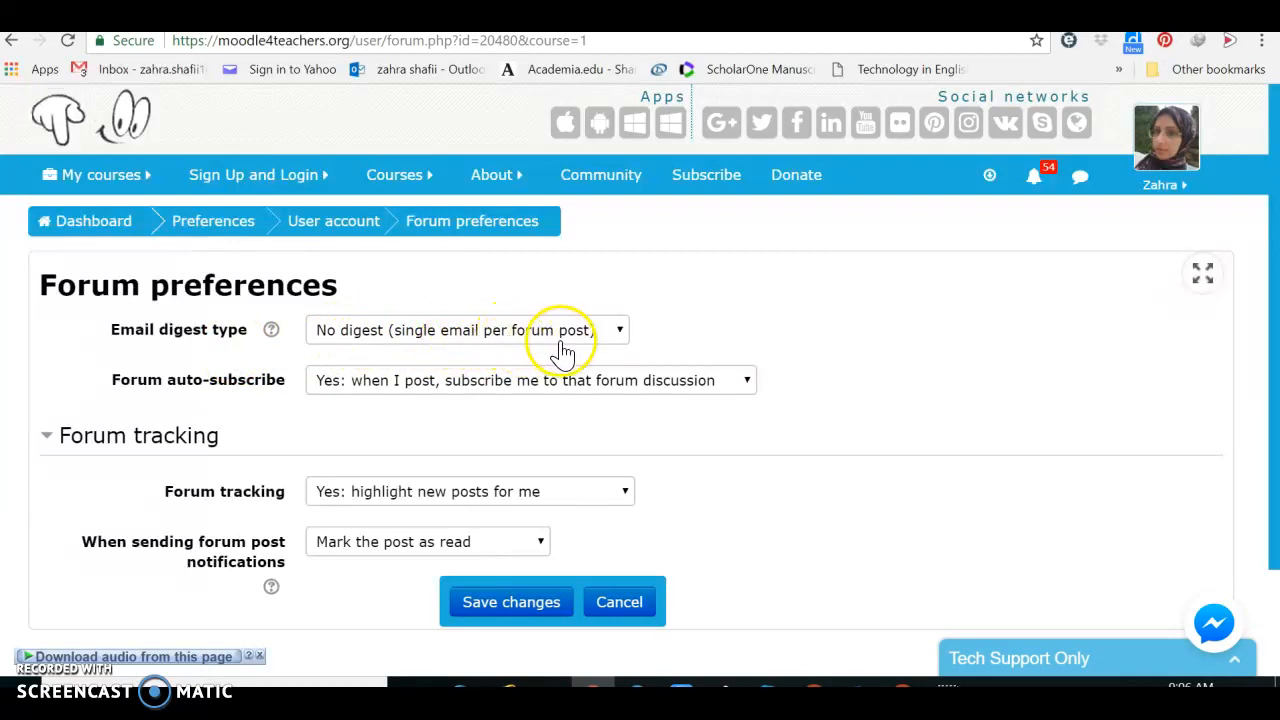
{"action": "left_click", "coordinate": [618, 334]}
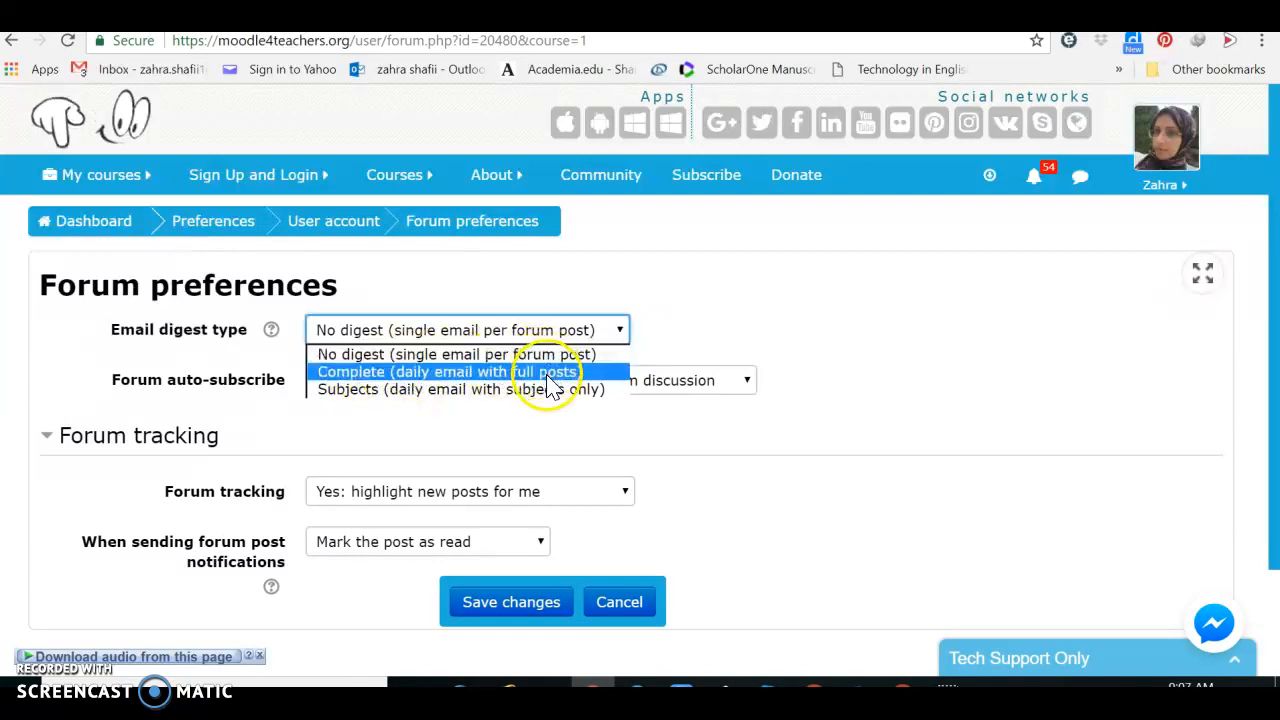
{"action": "left_click", "coordinate": [402, 424]}
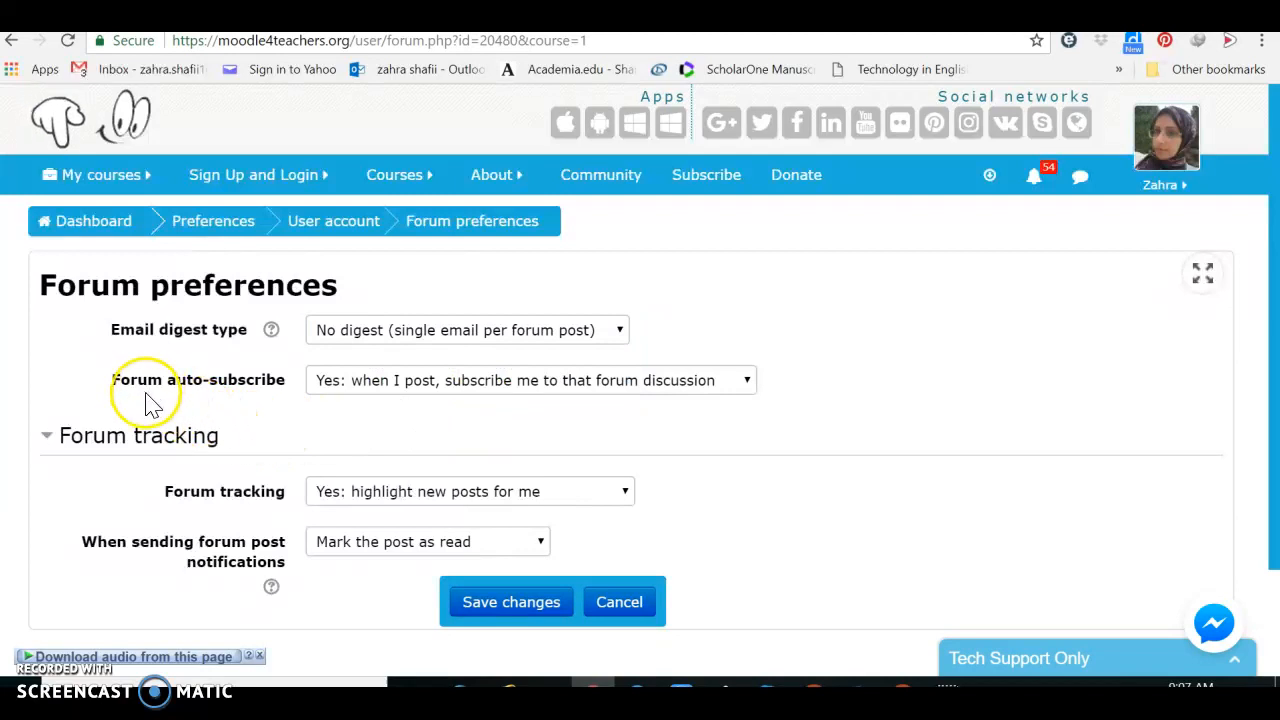
{"action": "left_click", "coordinate": [232, 398]}
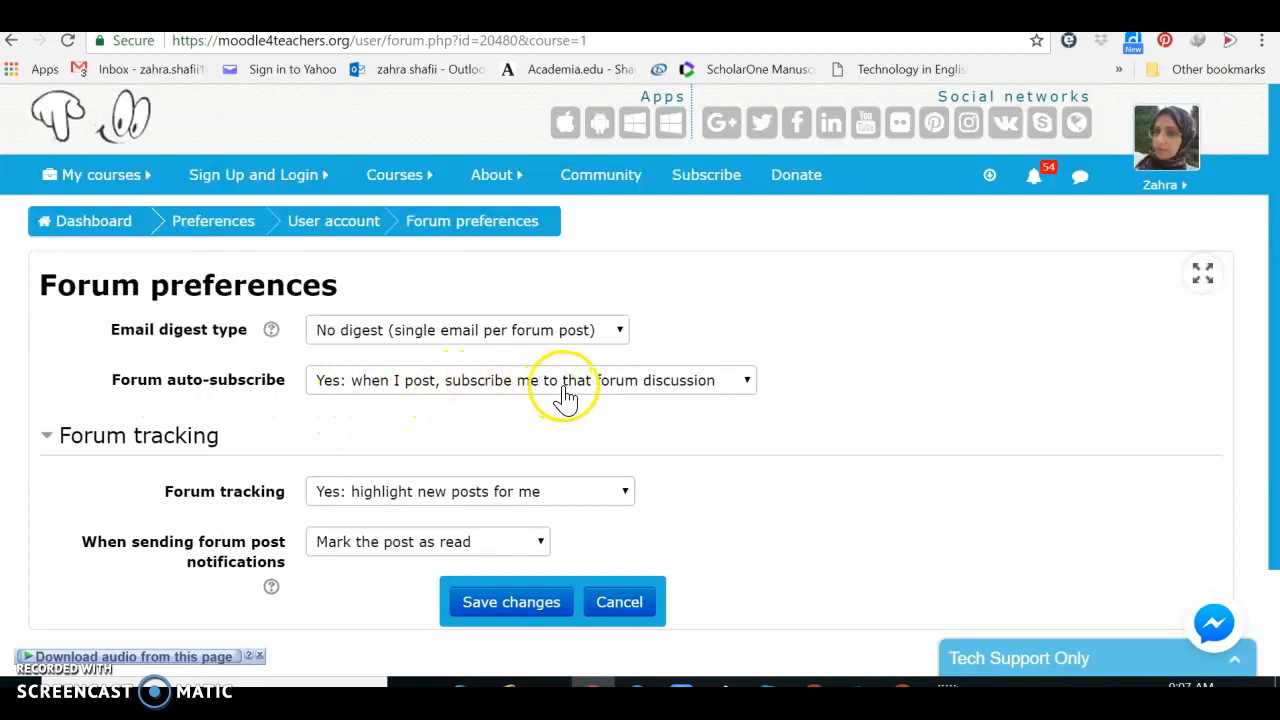
{"action": "left_click", "coordinate": [748, 390]}
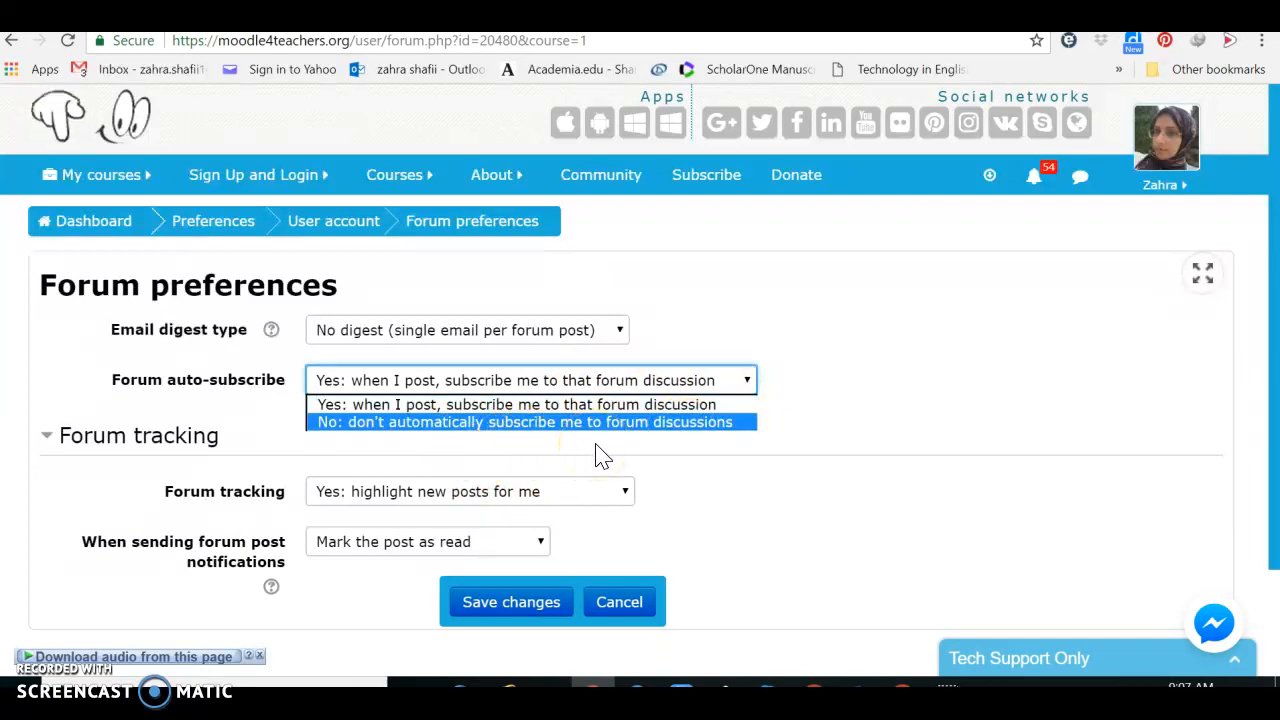
{"action": "left_click", "coordinate": [836, 434]}
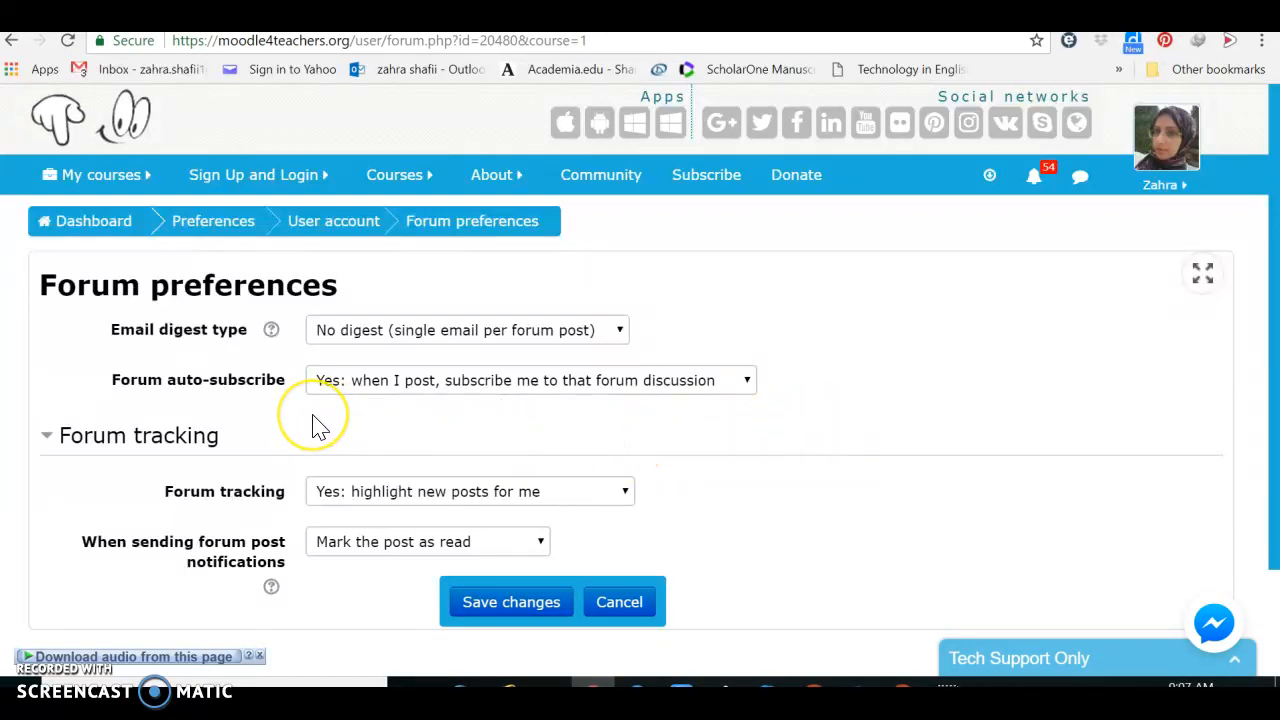
Review the forum tracking options and return to the preferences overview
{"action": "scroll", "coordinate": [318, 427], "scroll_direction": "down", "scroll_amount": 3}
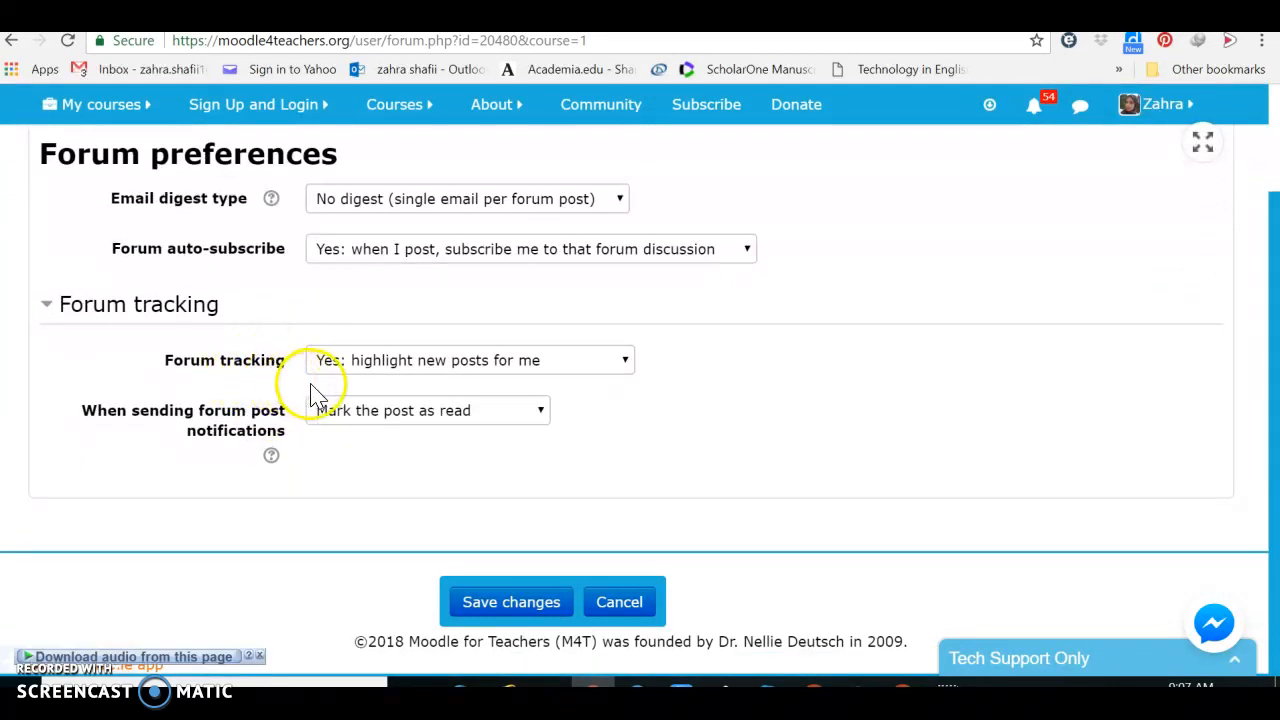
{"action": "left_click", "coordinate": [625, 366]}
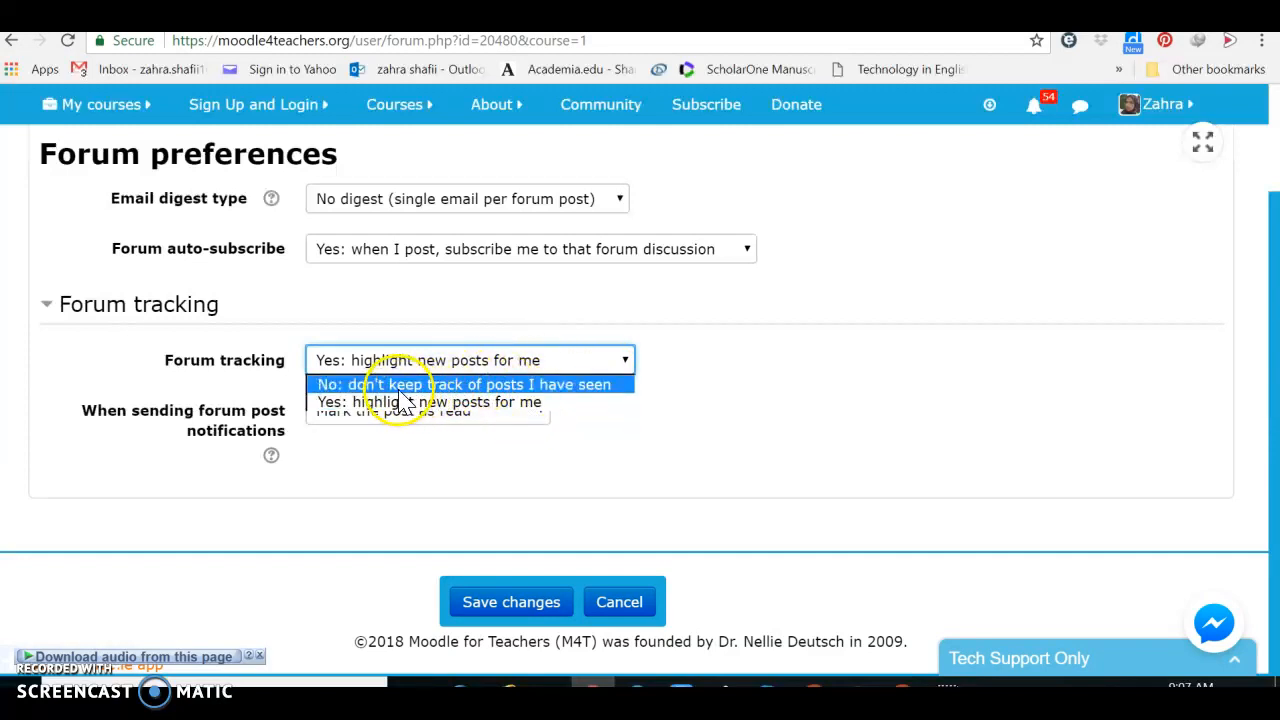
{"action": "left_click", "coordinate": [575, 455]}
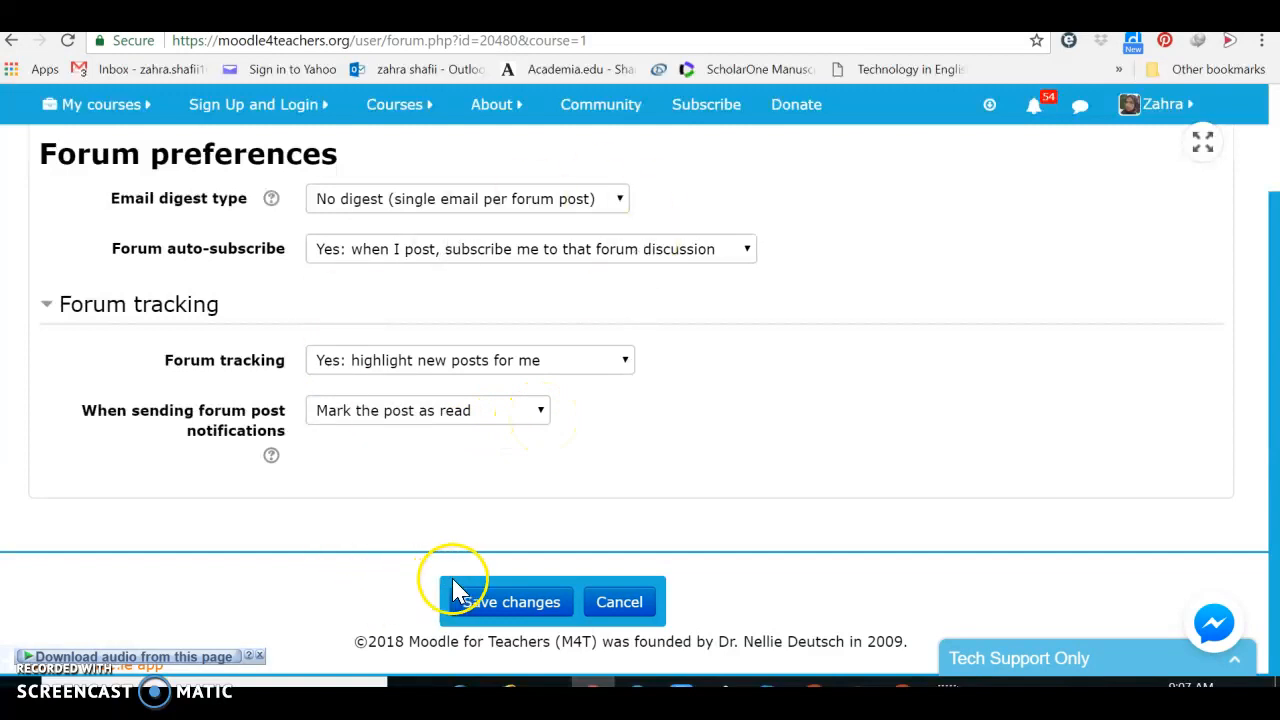
{"action": "left_click", "coordinate": [11, 40]}
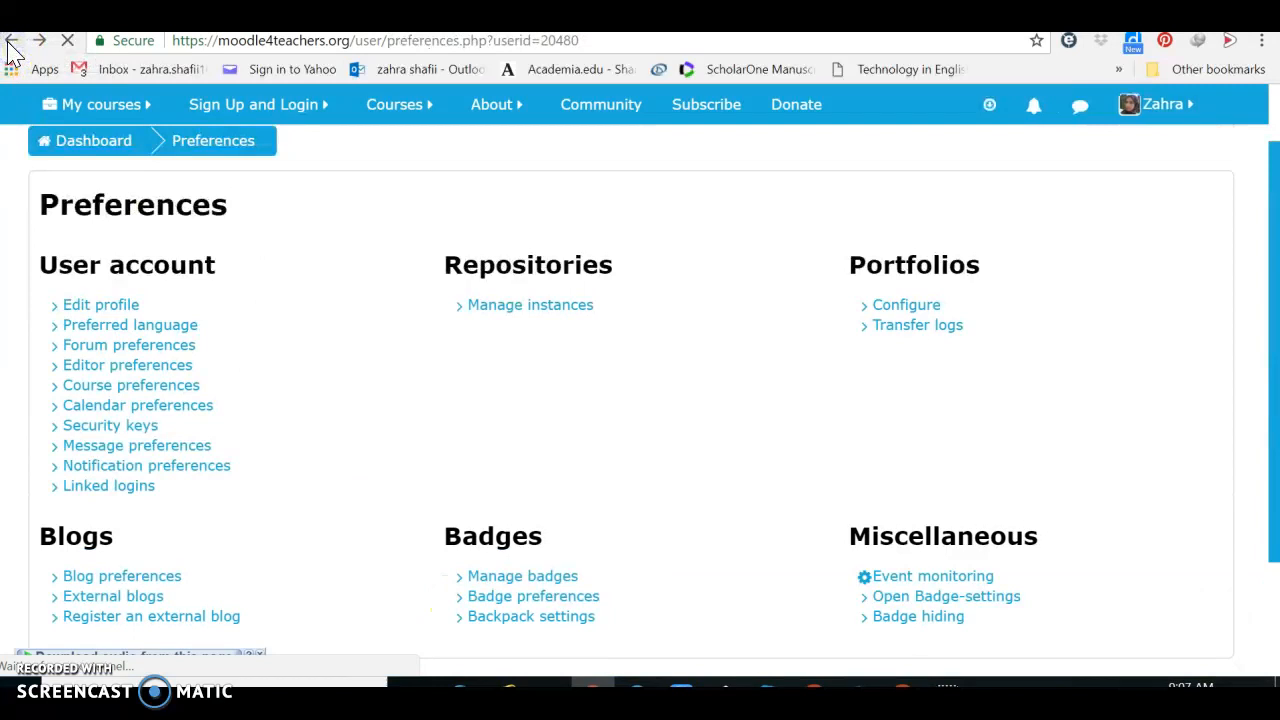
Set the text editor to TinyMCE HTML editor in the editor preferences and save the change
{"action": "left_click", "coordinate": [133, 374]}
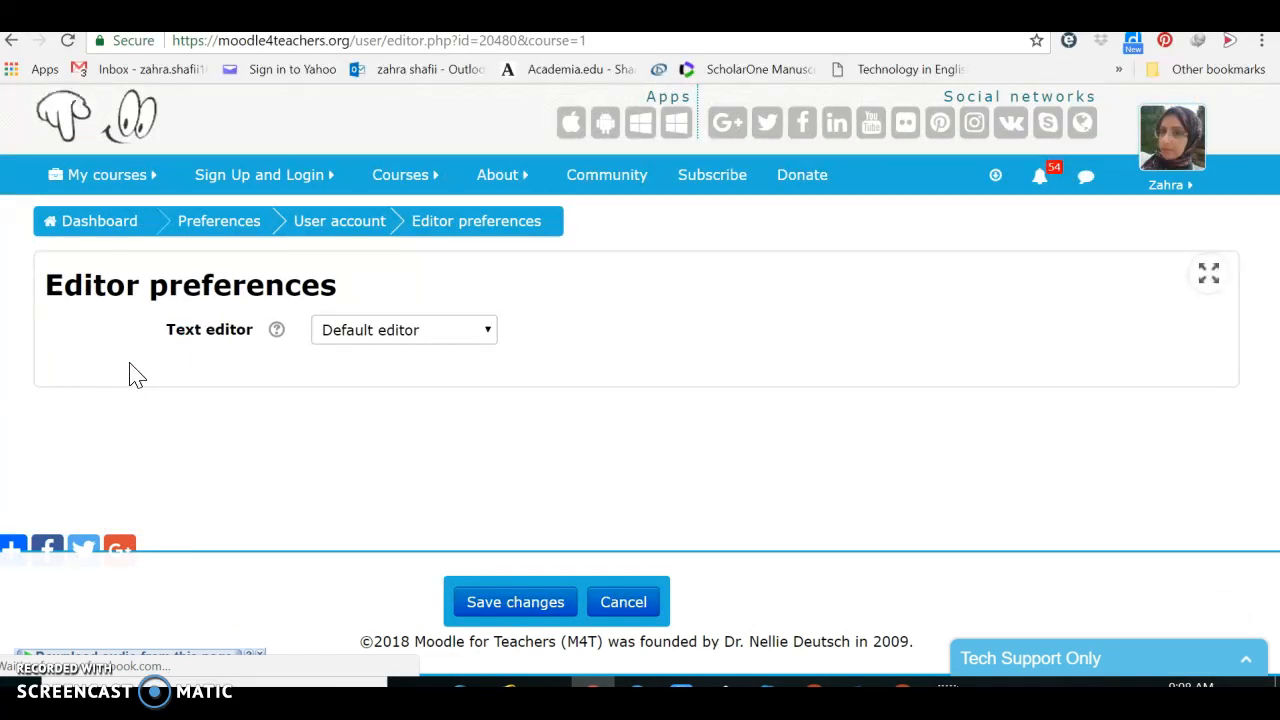
{"action": "left_click", "coordinate": [487, 331]}
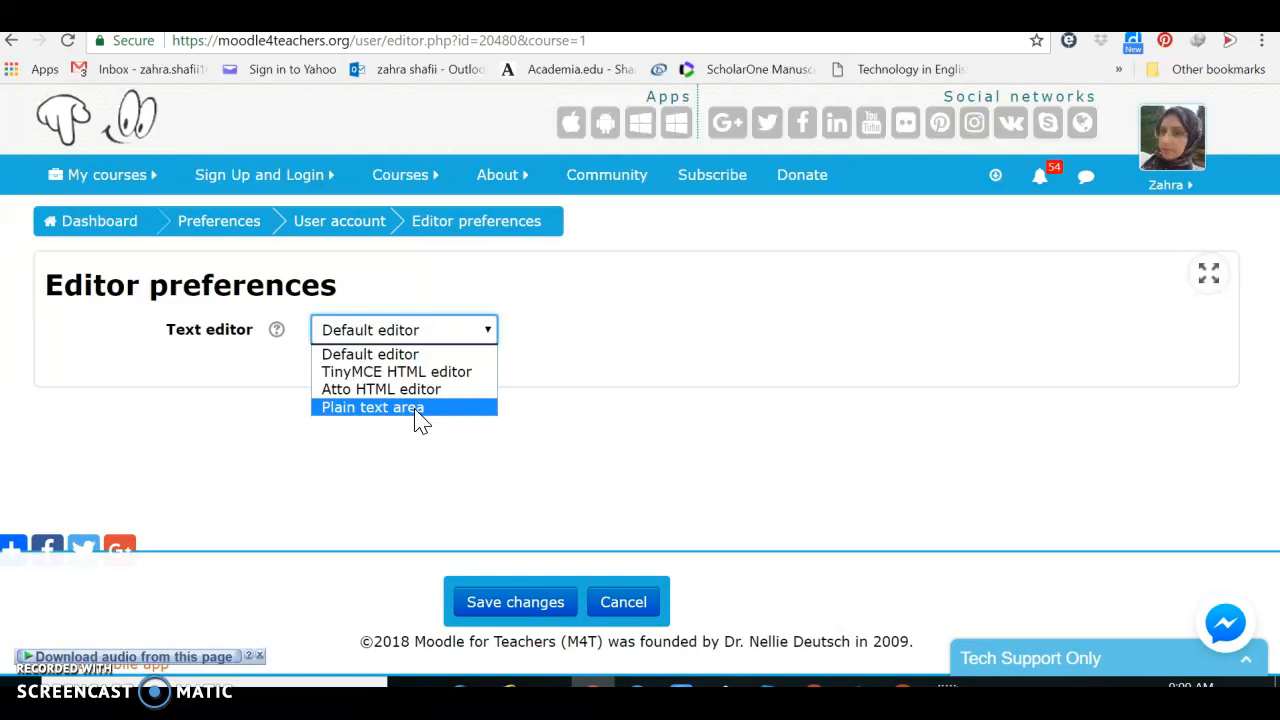
{"action": "left_click", "coordinate": [398, 372]}
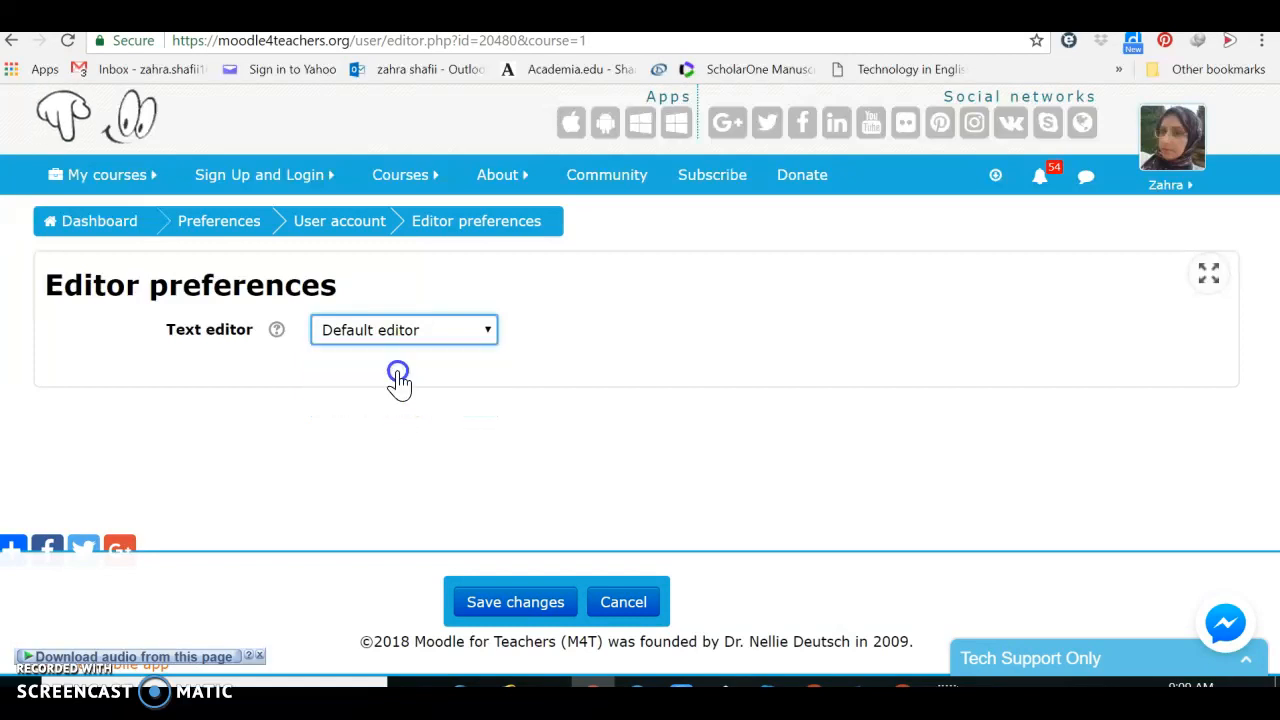
{"action": "left_click", "coordinate": [524, 603]}
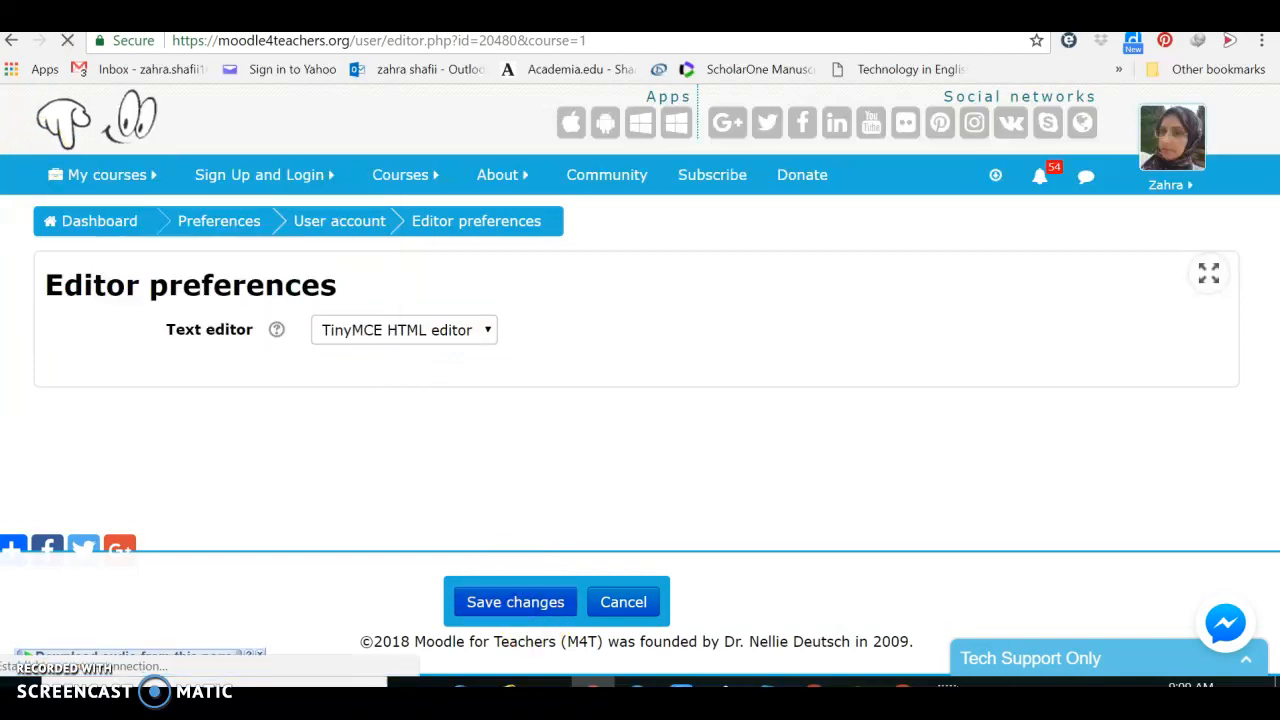
{"action": "left_click", "coordinate": [11, 41]}
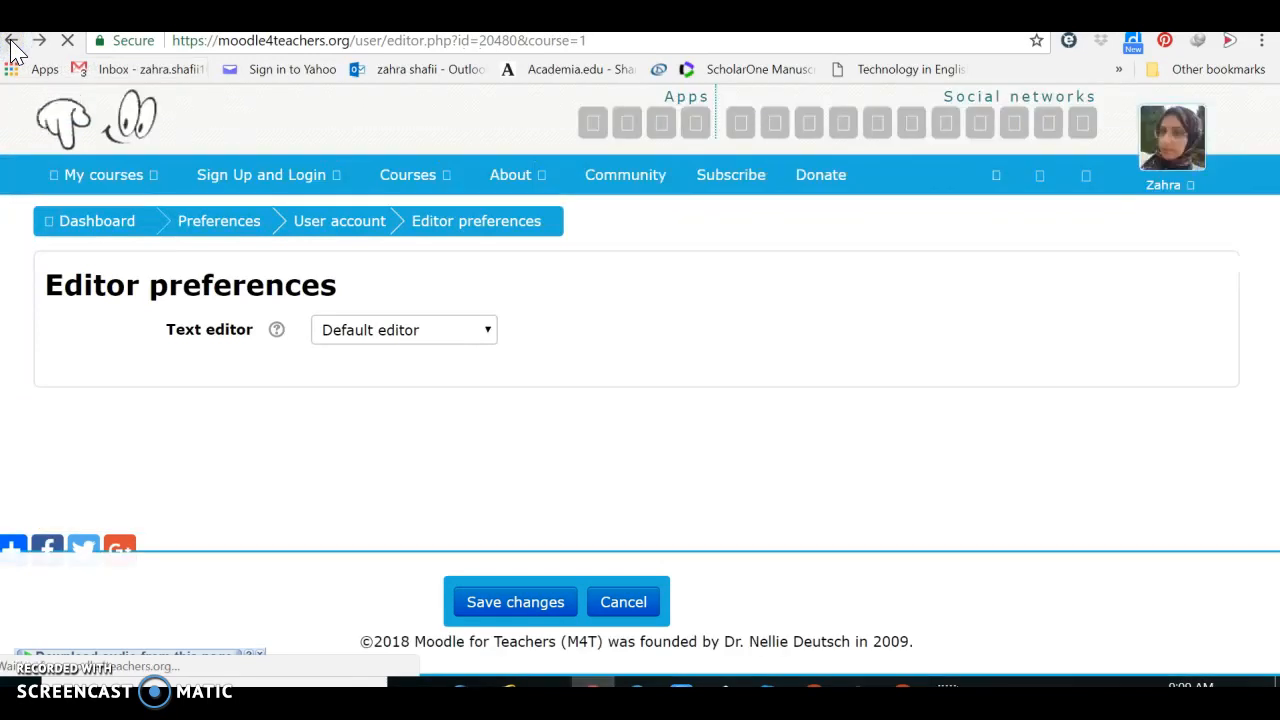
{"action": "left_click", "coordinate": [480, 343]}
{"action": "left_click", "coordinate": [433, 374]}
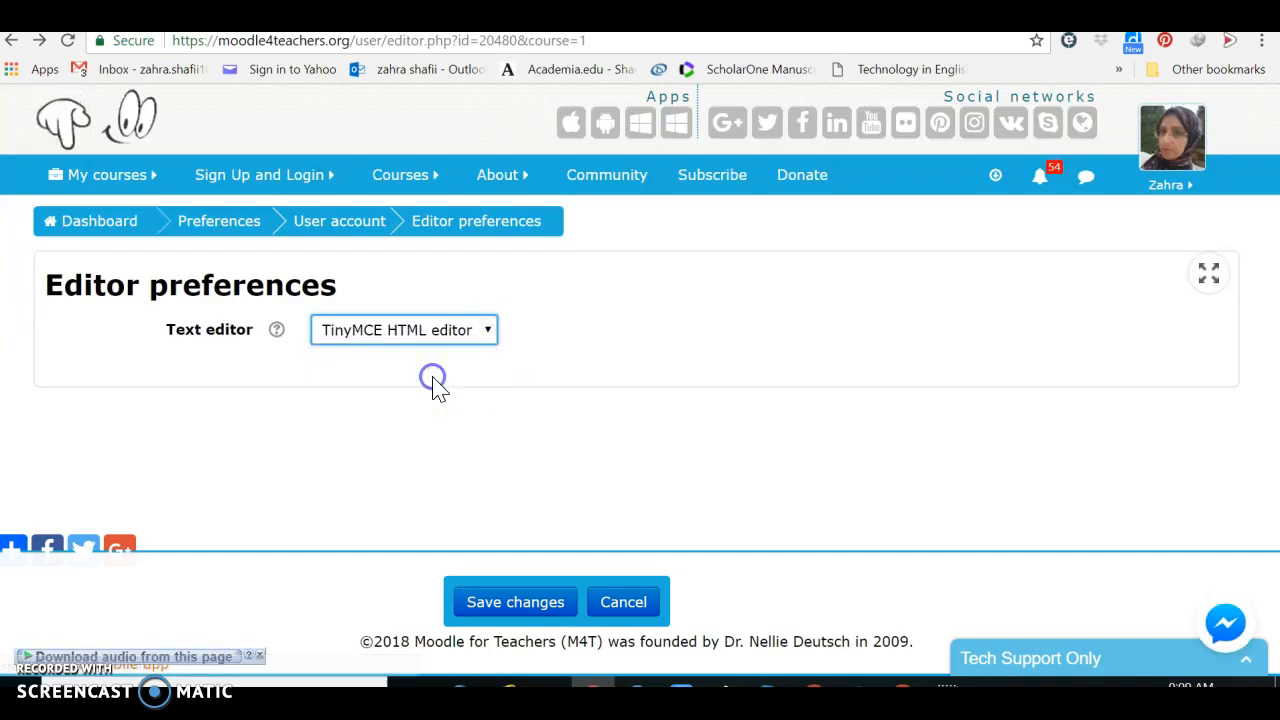
{"action": "left_click", "coordinate": [503, 603]}
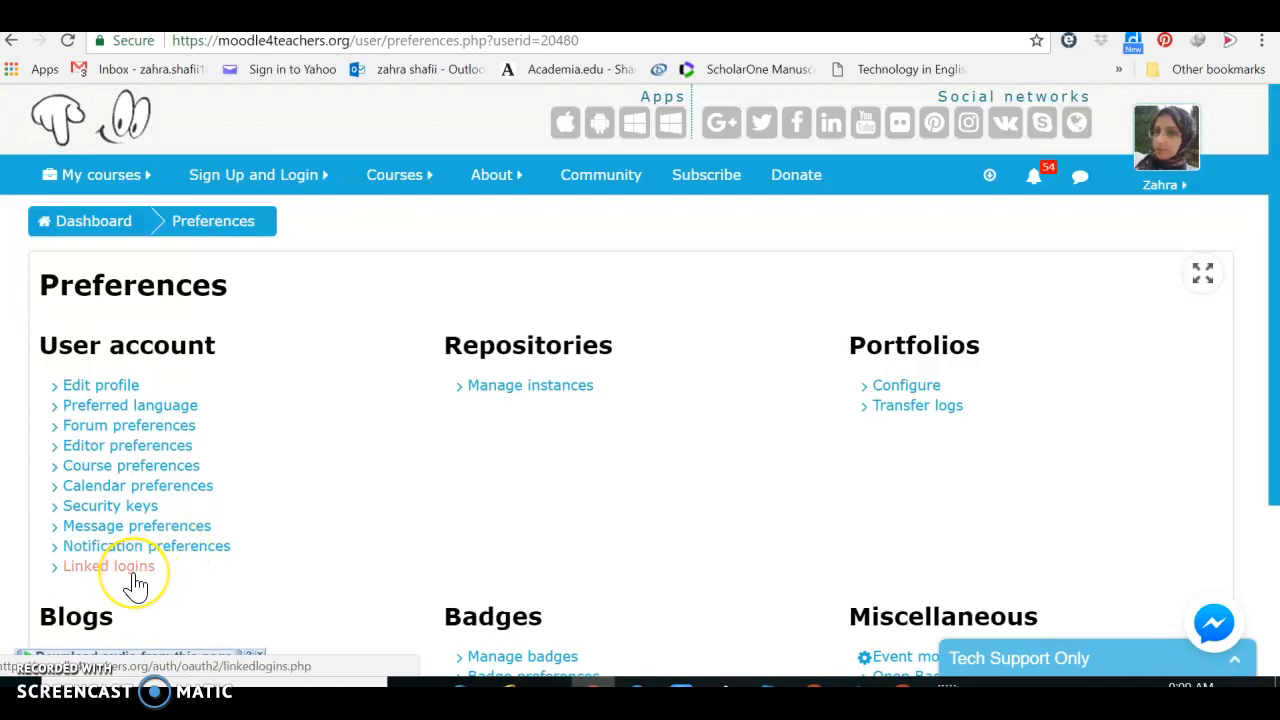
Review the activity chooser setting in the course preferences and return to the preferences overview
{"action": "left_click", "coordinate": [170, 476]}
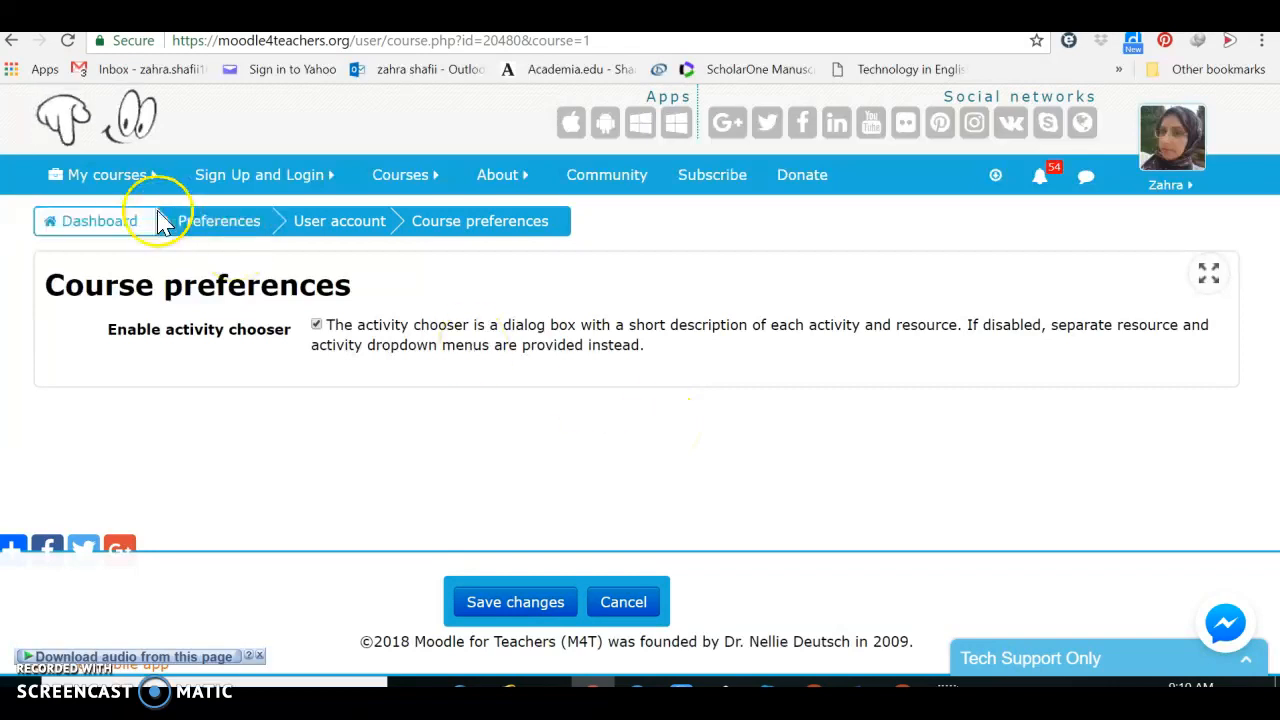
{"action": "left_click", "coordinate": [11, 44]}
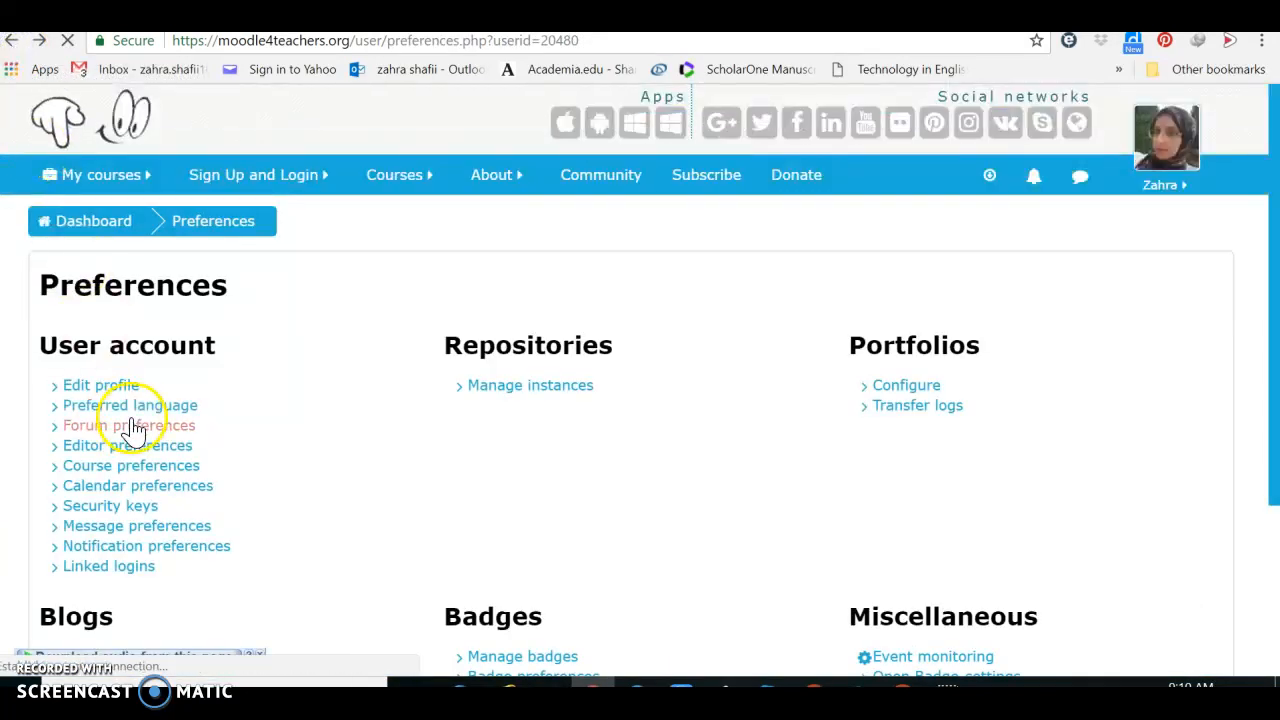
Review the time display format, first day of week and upcoming events look-ahead options in the calendar preferences
{"action": "left_click", "coordinate": [143, 490]}
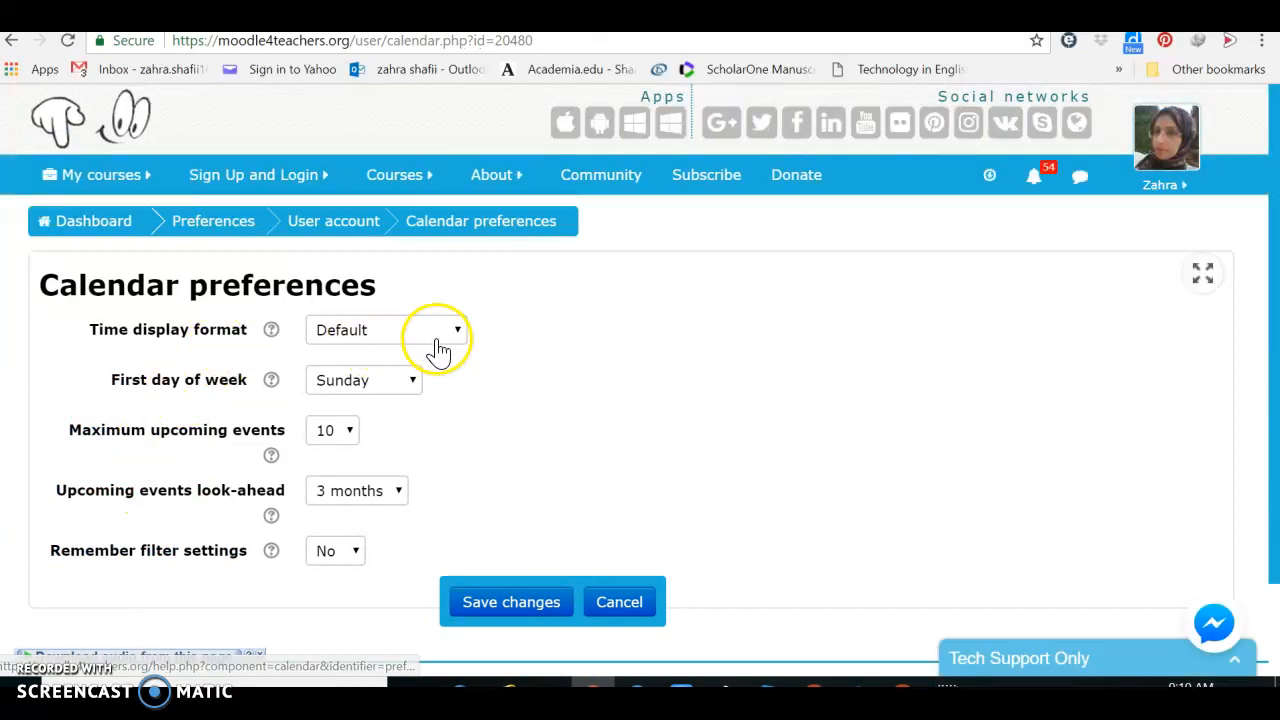
{"action": "left_click", "coordinate": [458, 335]}
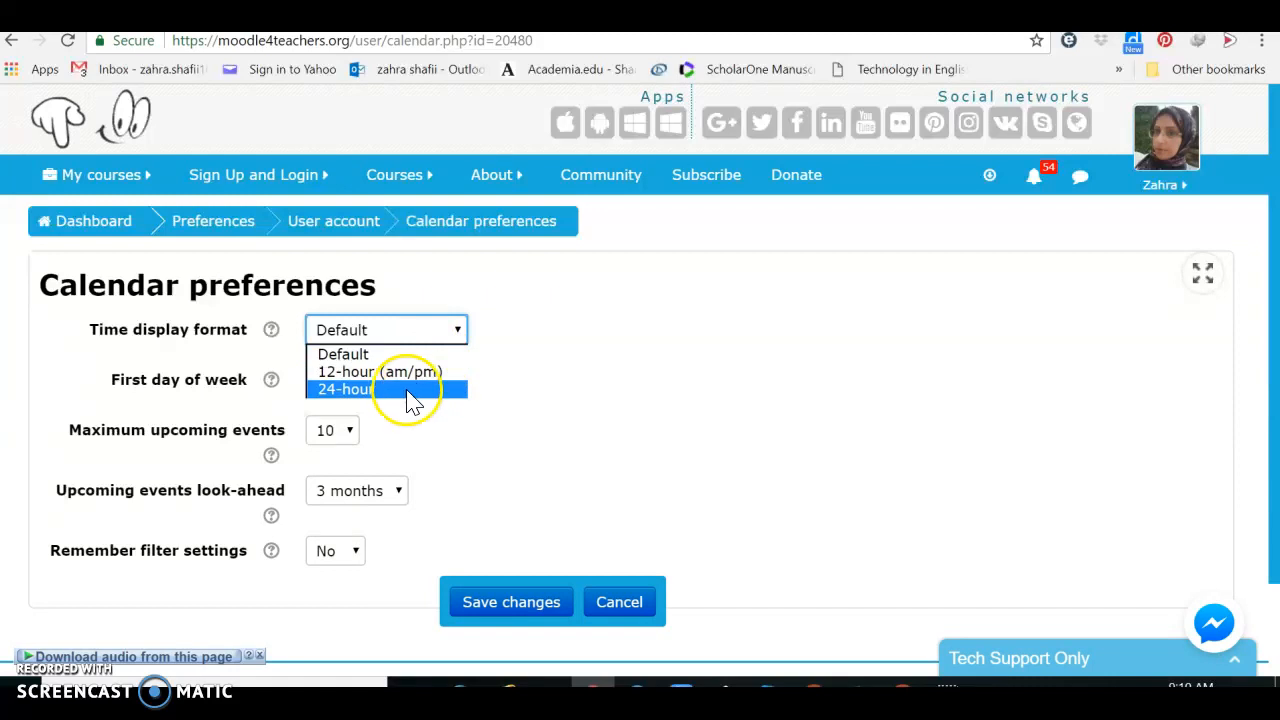
{"action": "left_click", "coordinate": [600, 418]}
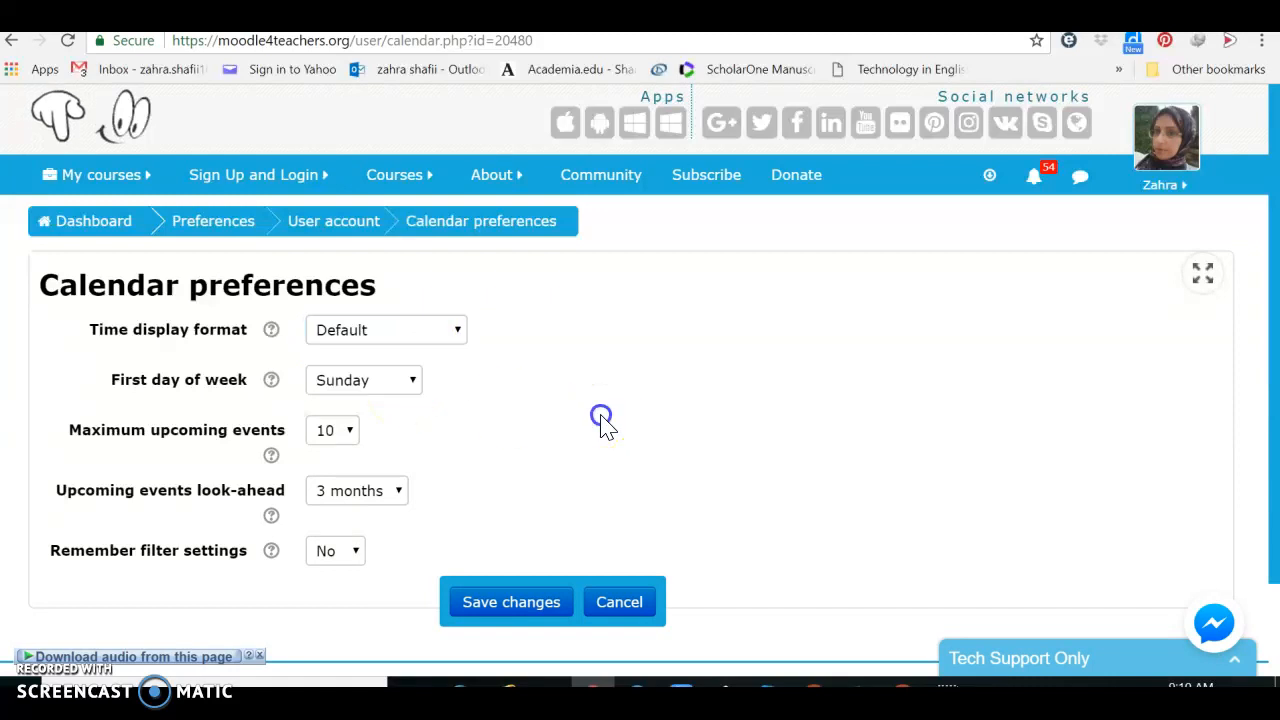
{"action": "left_click", "coordinate": [415, 389]}
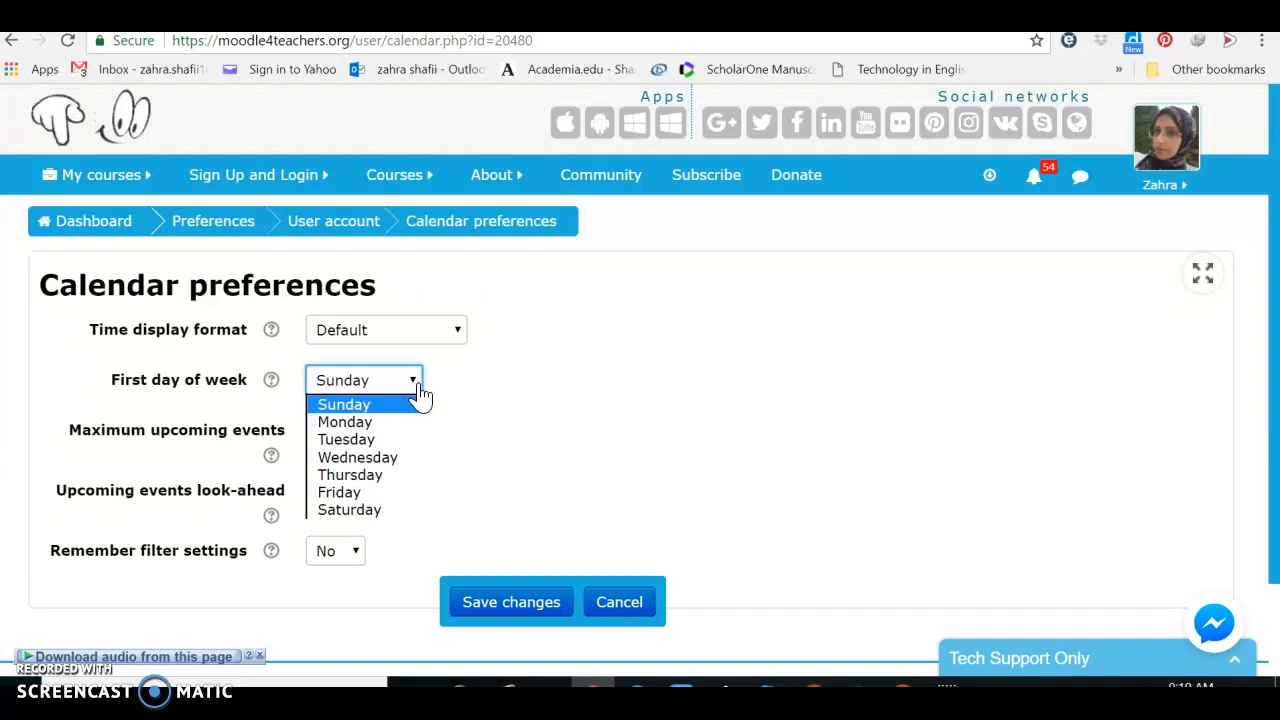
{"action": "left_click", "coordinate": [571, 434]}
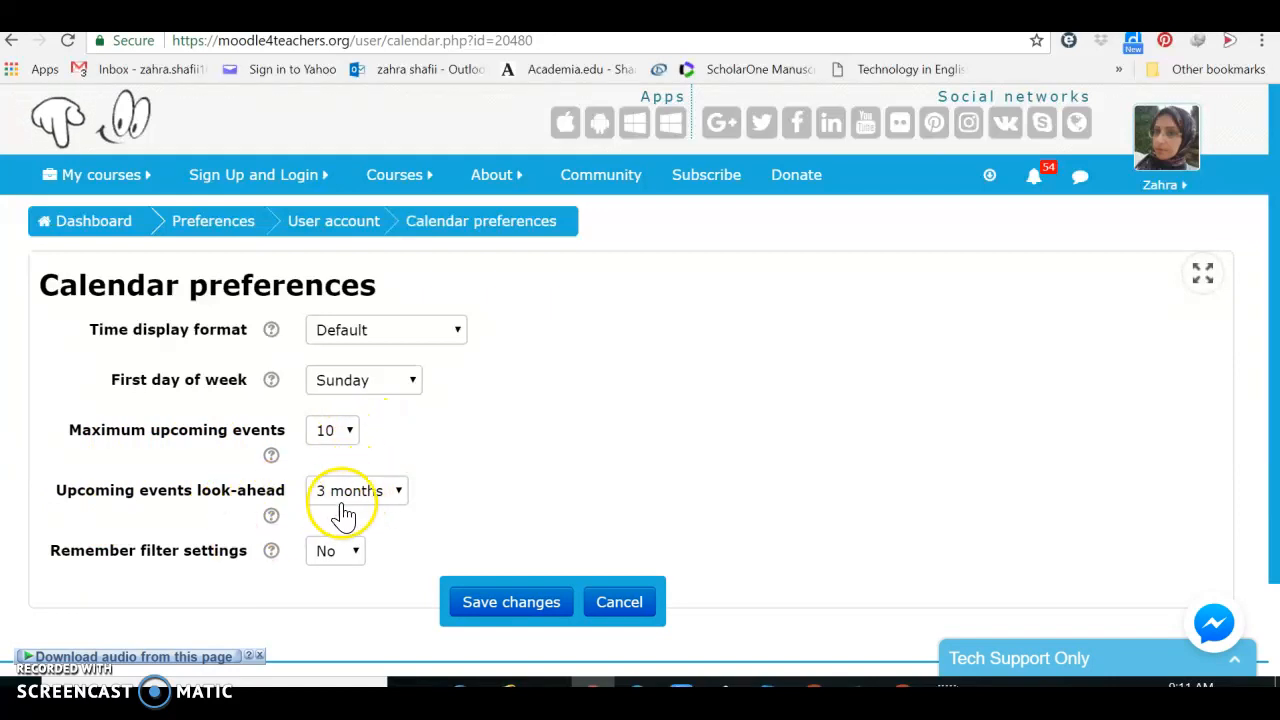
{"action": "left_click", "coordinate": [401, 492]}
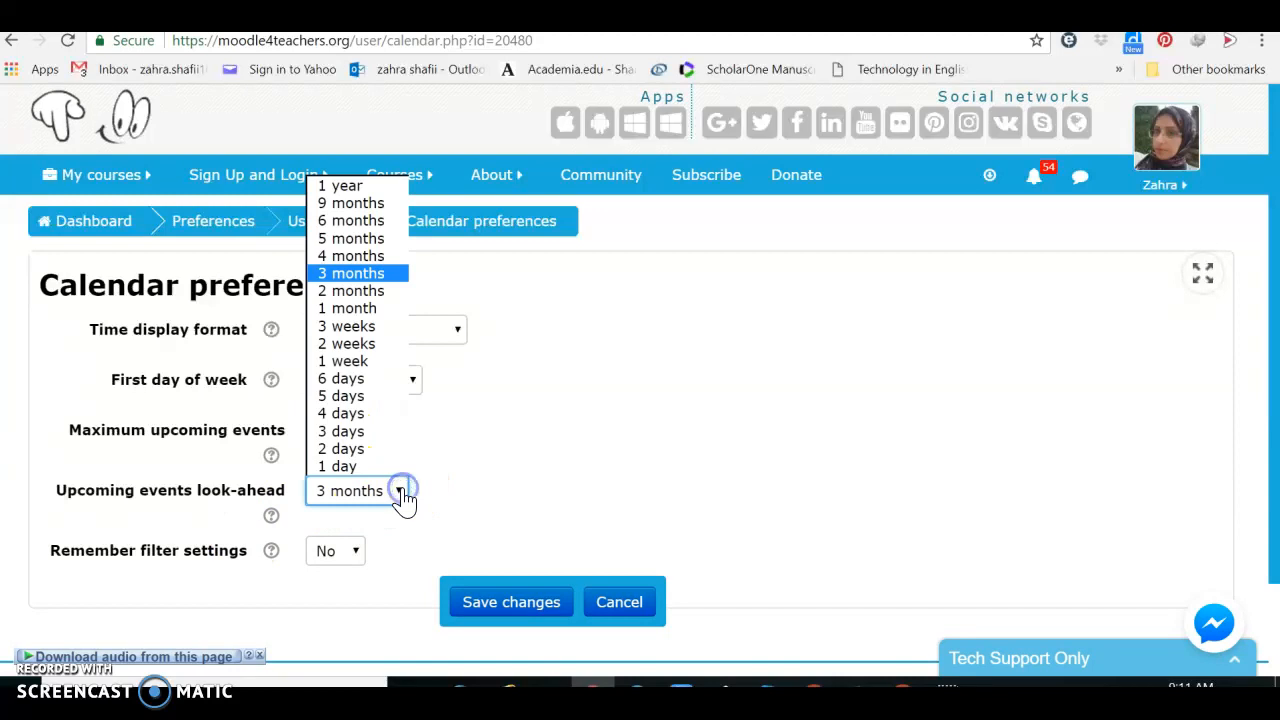
{"action": "left_click", "coordinate": [640, 432]}
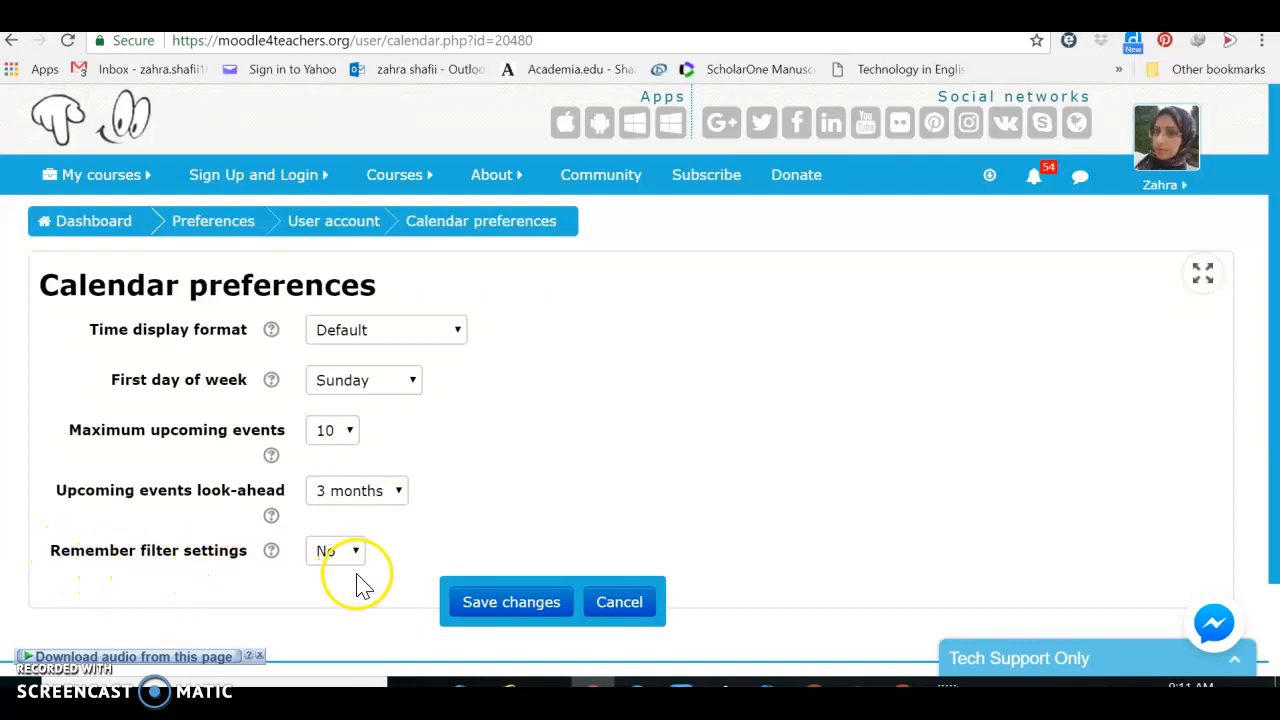
Review the security keys page and the message preferences, returning to the preferences overview after each
{"action": "left_click", "coordinate": [13, 44]}
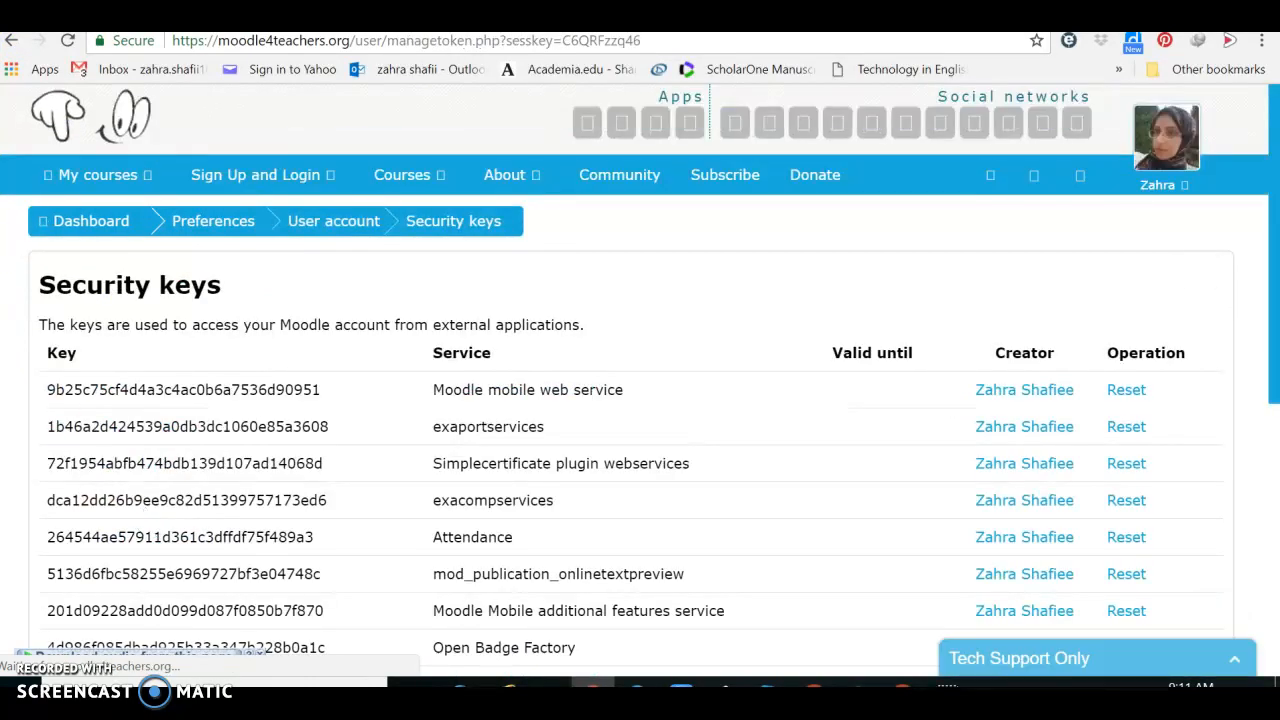
{"action": "left_click", "coordinate": [10, 42]}
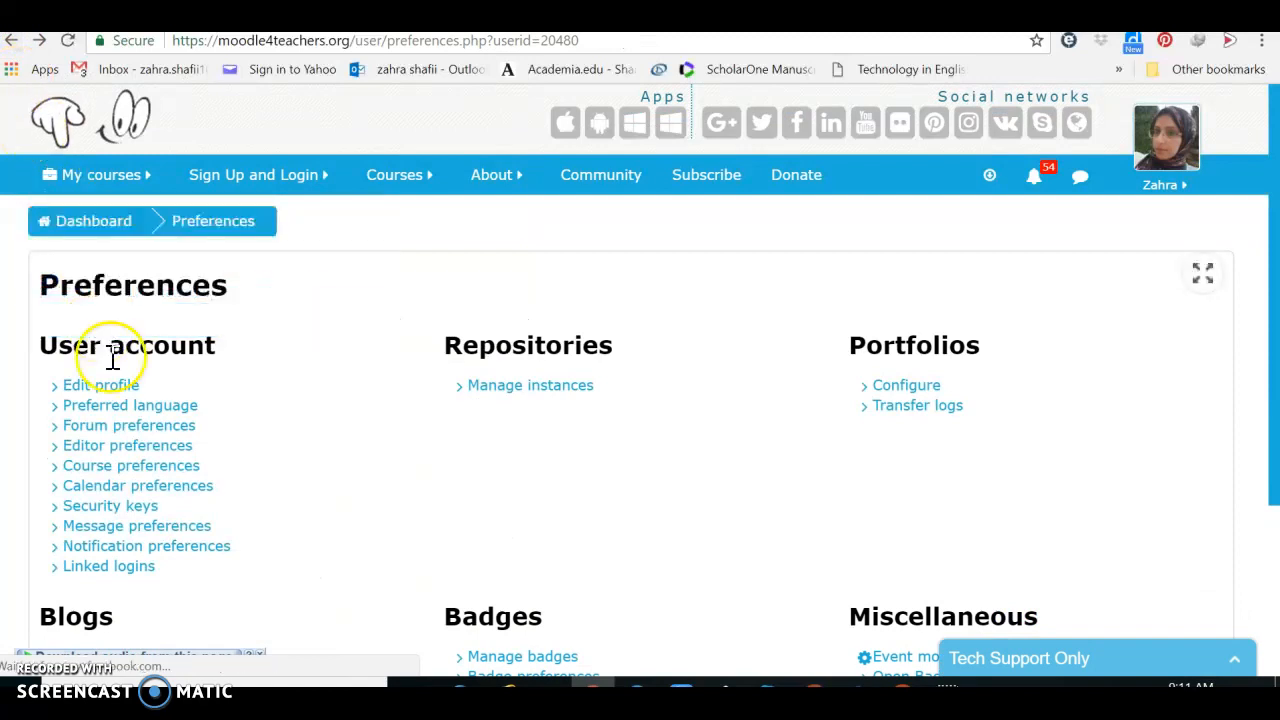
{"action": "left_click", "coordinate": [178, 530]}
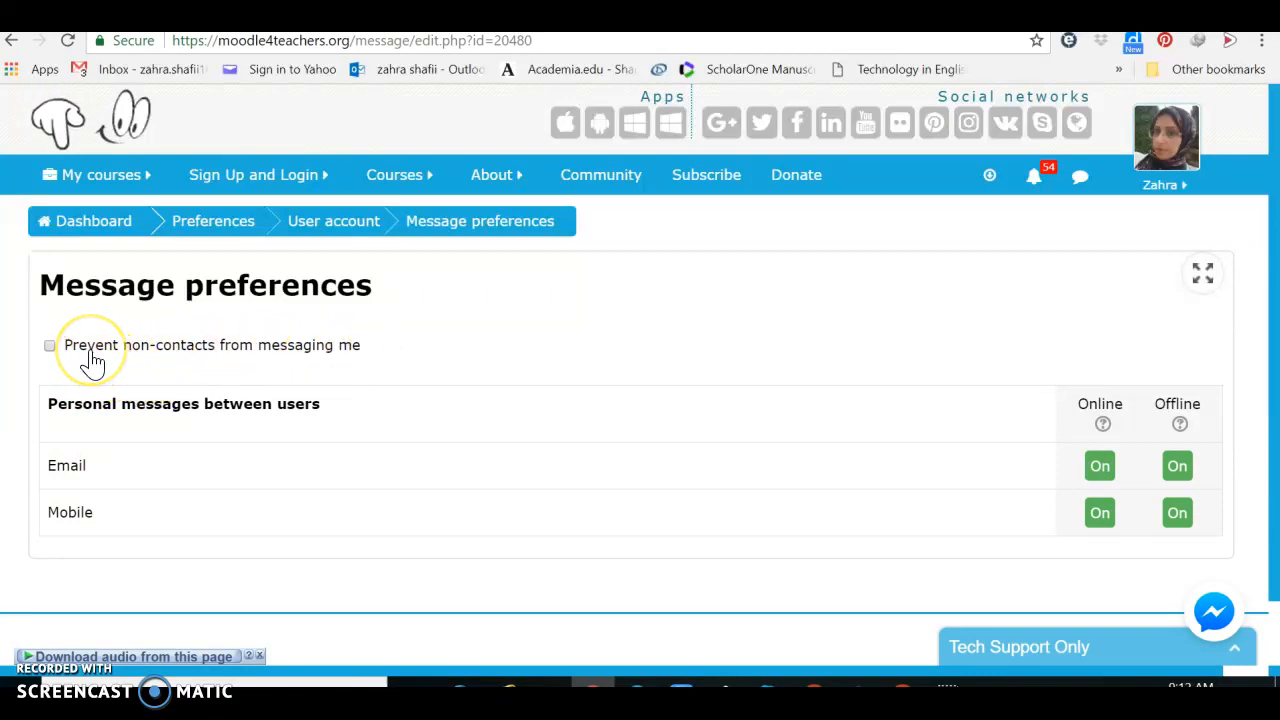
{"action": "left_click", "coordinate": [12, 41]}
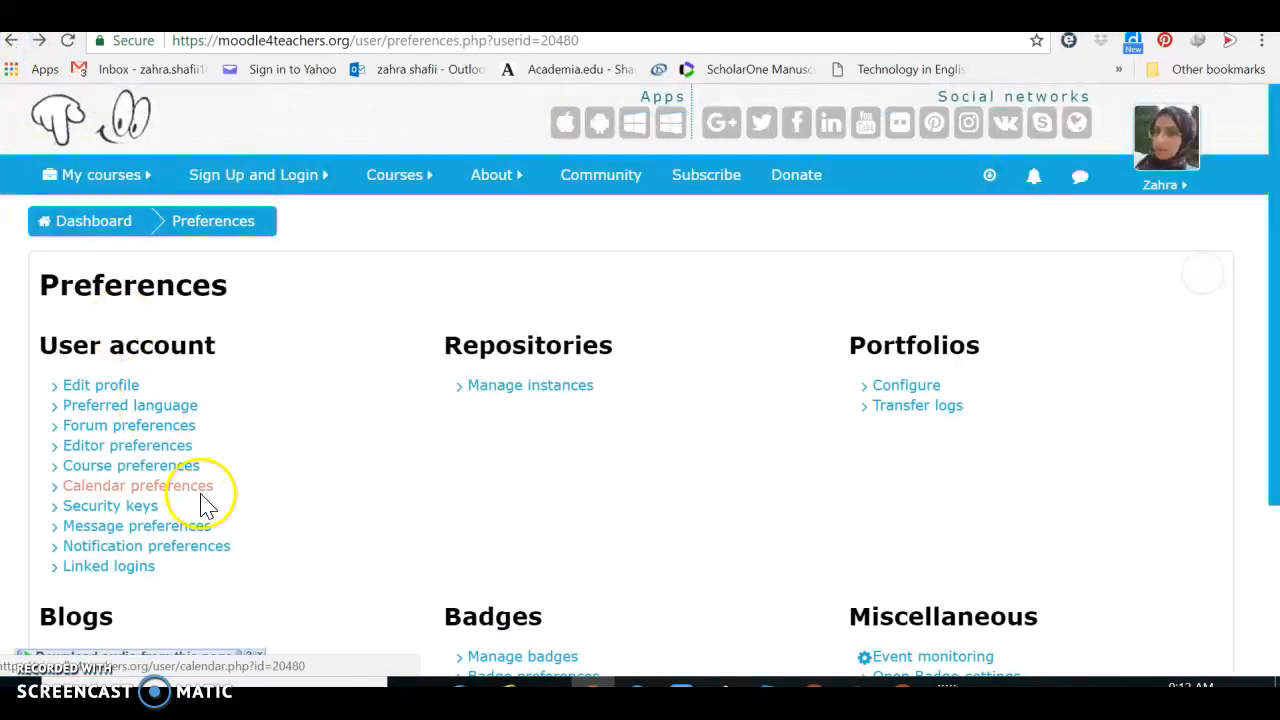
Review the notification preferences for web, email and mobile through the activity and system sections, and return to the preferences overview
{"action": "left_click", "coordinate": [204, 550]}
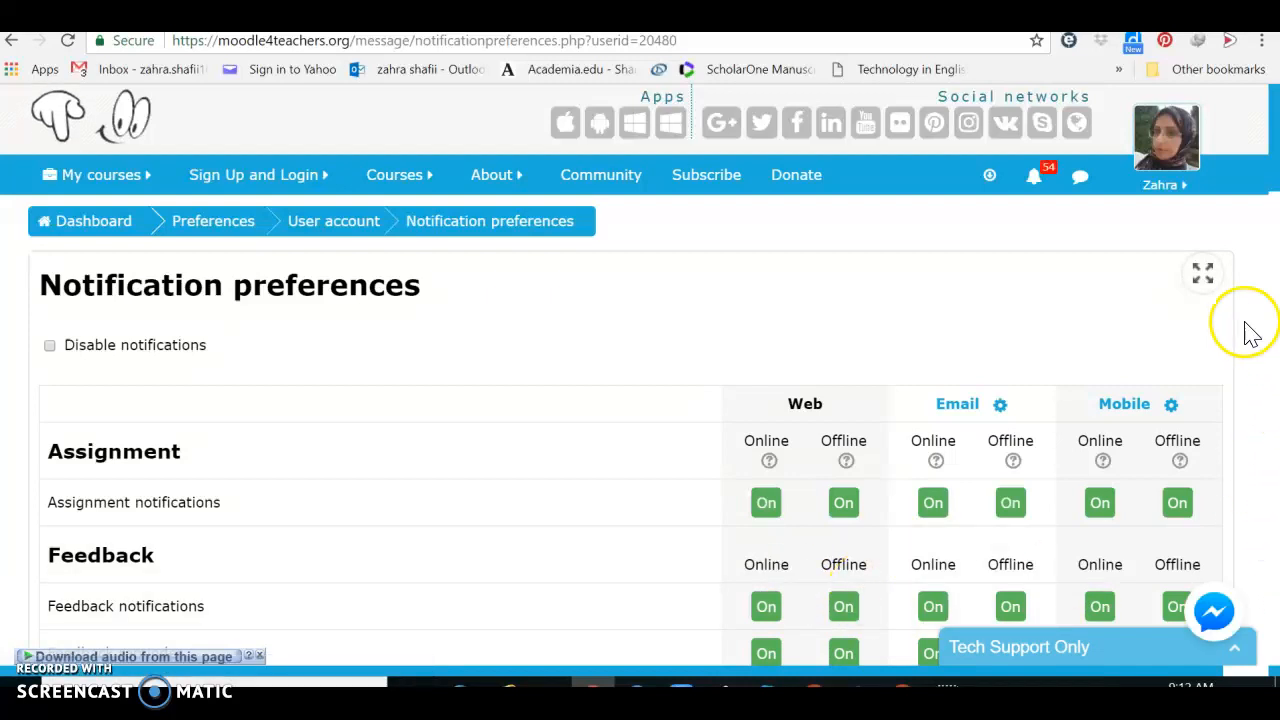
{"action": "left_click_drag", "start_coordinate": [1276, 190], "coordinate": [1276, 225]}
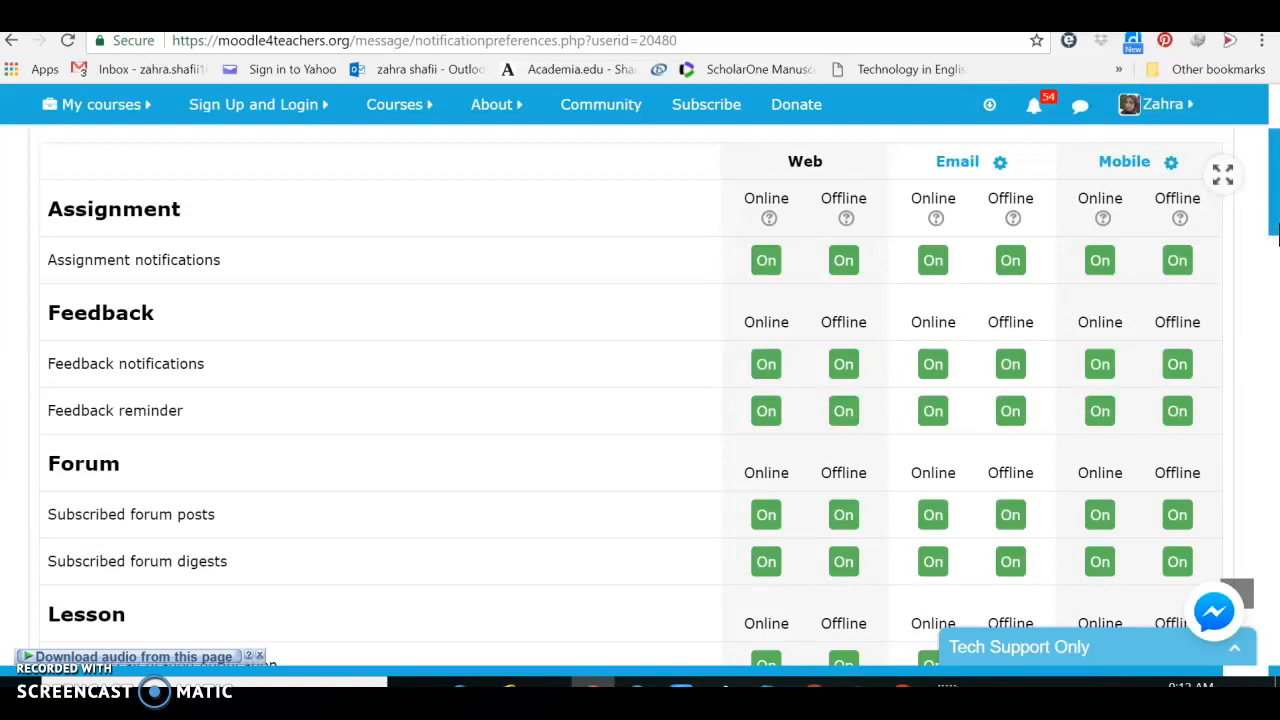
{"action": "left_click_drag", "start_coordinate": [1276, 228], "coordinate": [1276, 415]}
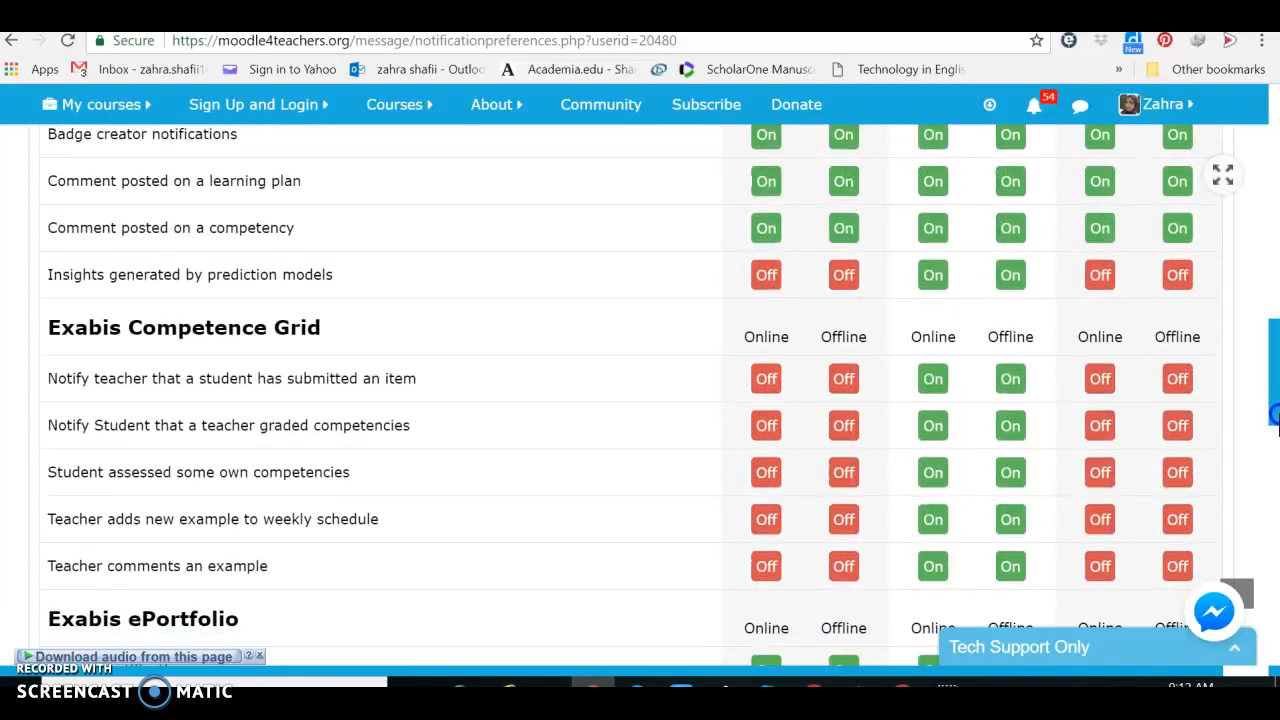
{"action": "left_click_drag", "start_coordinate": [1276, 415], "coordinate": [1276, 185]}
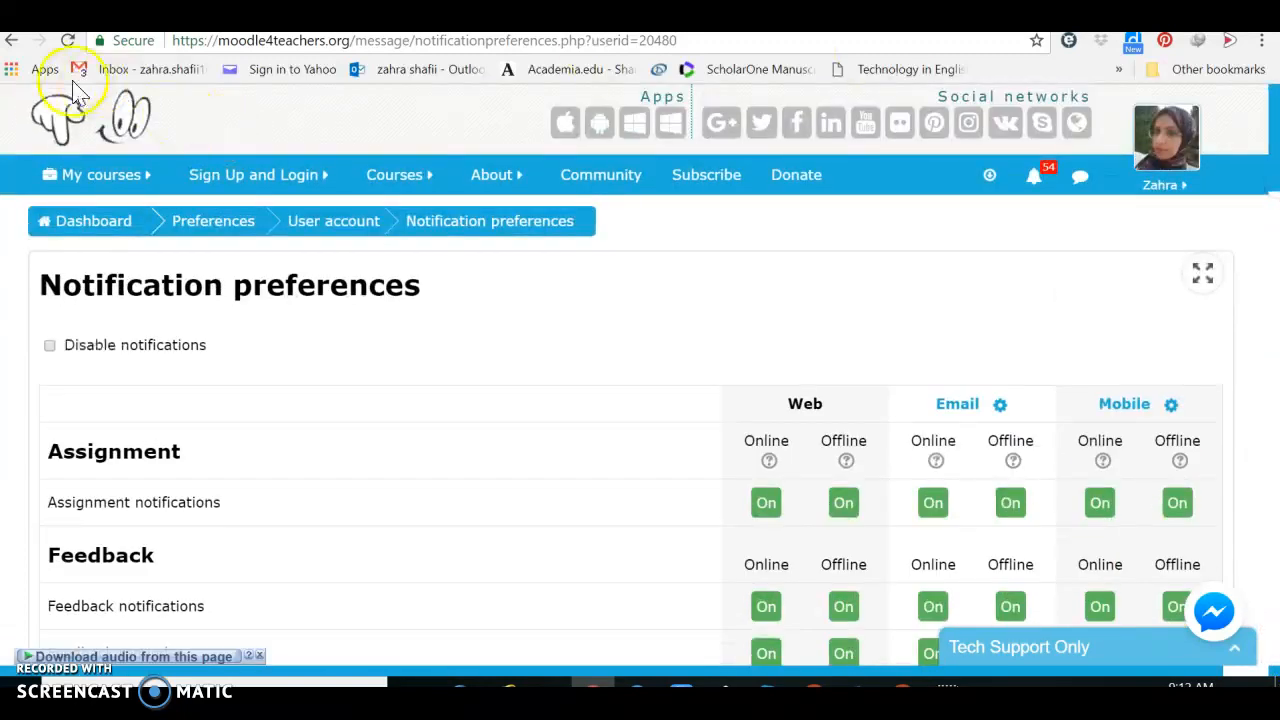
{"action": "left_click", "coordinate": [14, 42]}
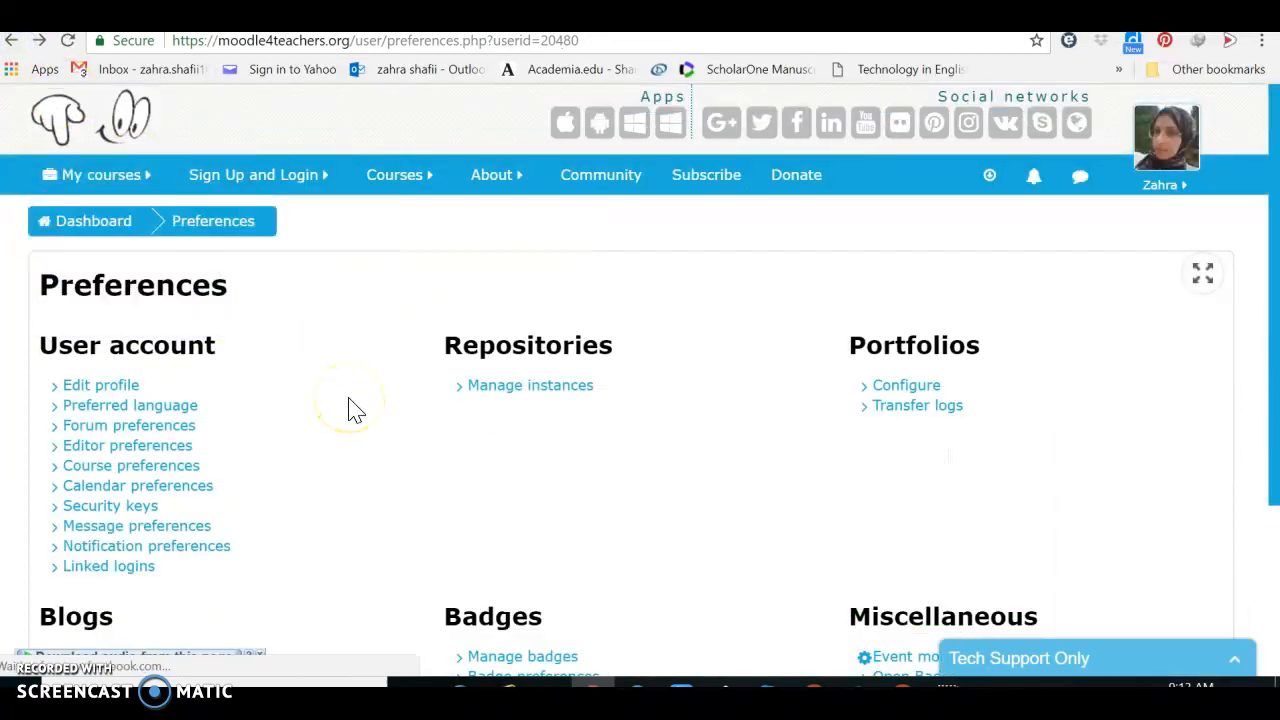
Review the linked logins page with its external account services and return to the preferences overview
{"action": "scroll", "coordinate": [378, 430], "scroll_direction": "down", "scroll_amount": 1}
{"action": "scroll", "coordinate": [378, 432], "scroll_direction": "down", "scroll_amount": 1}
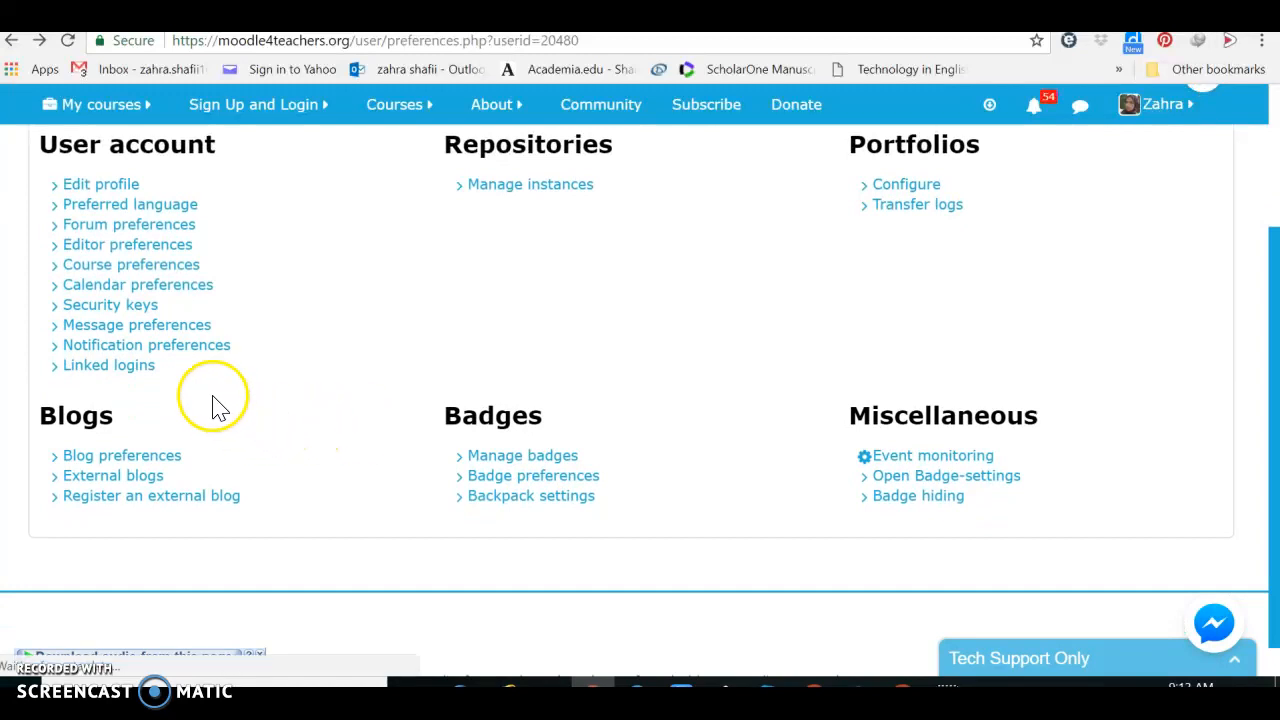
{"action": "left_click", "coordinate": [147, 378]}
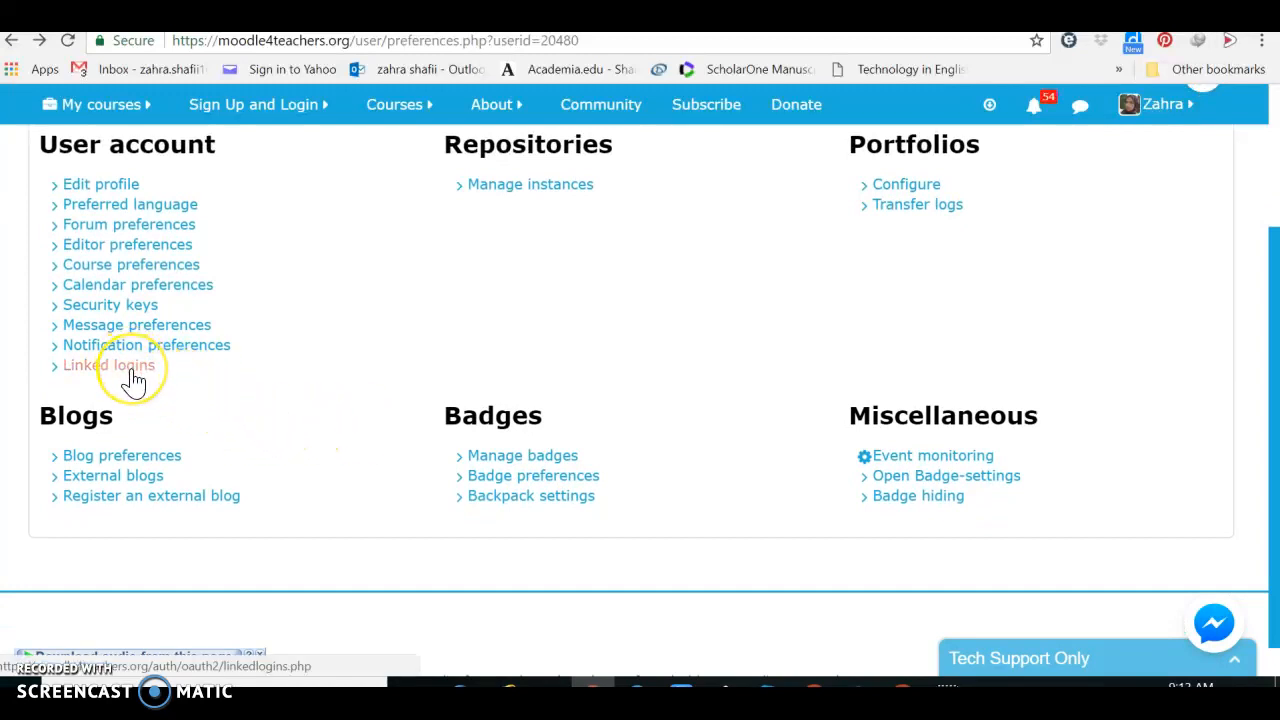
{"action": "left_click", "coordinate": [132, 369]}
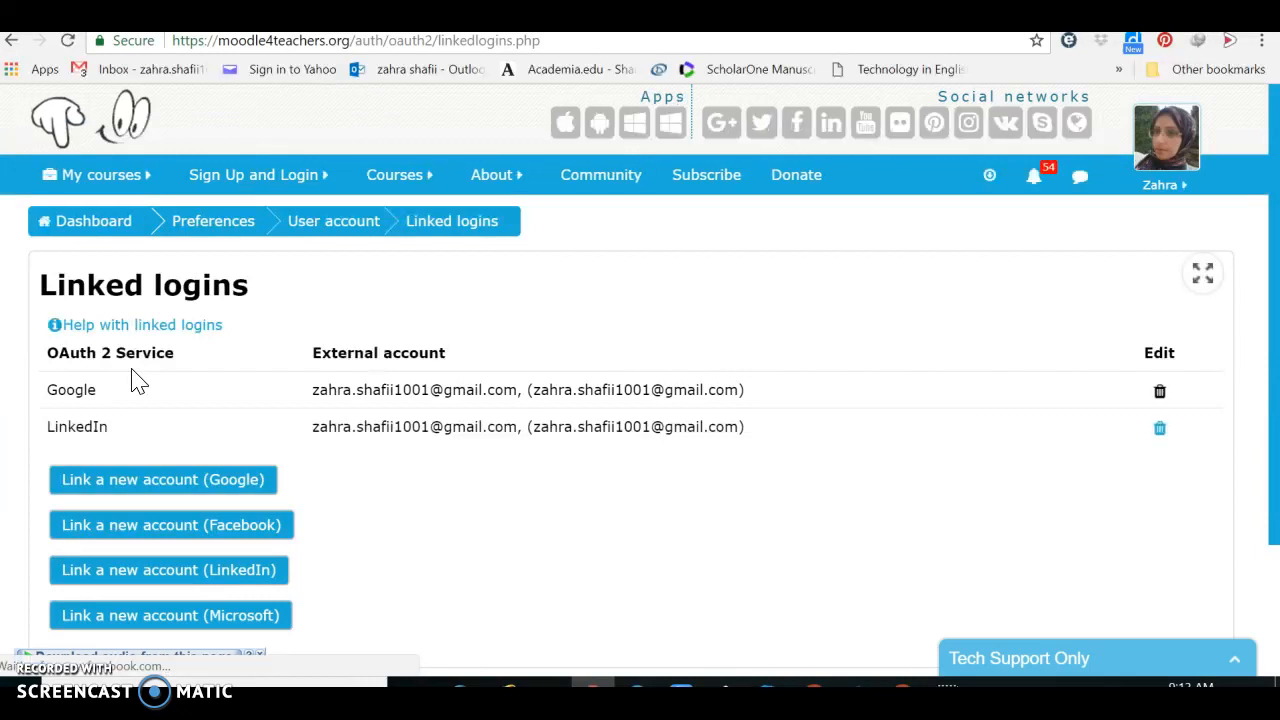
{"action": "left_click", "coordinate": [143, 388]}
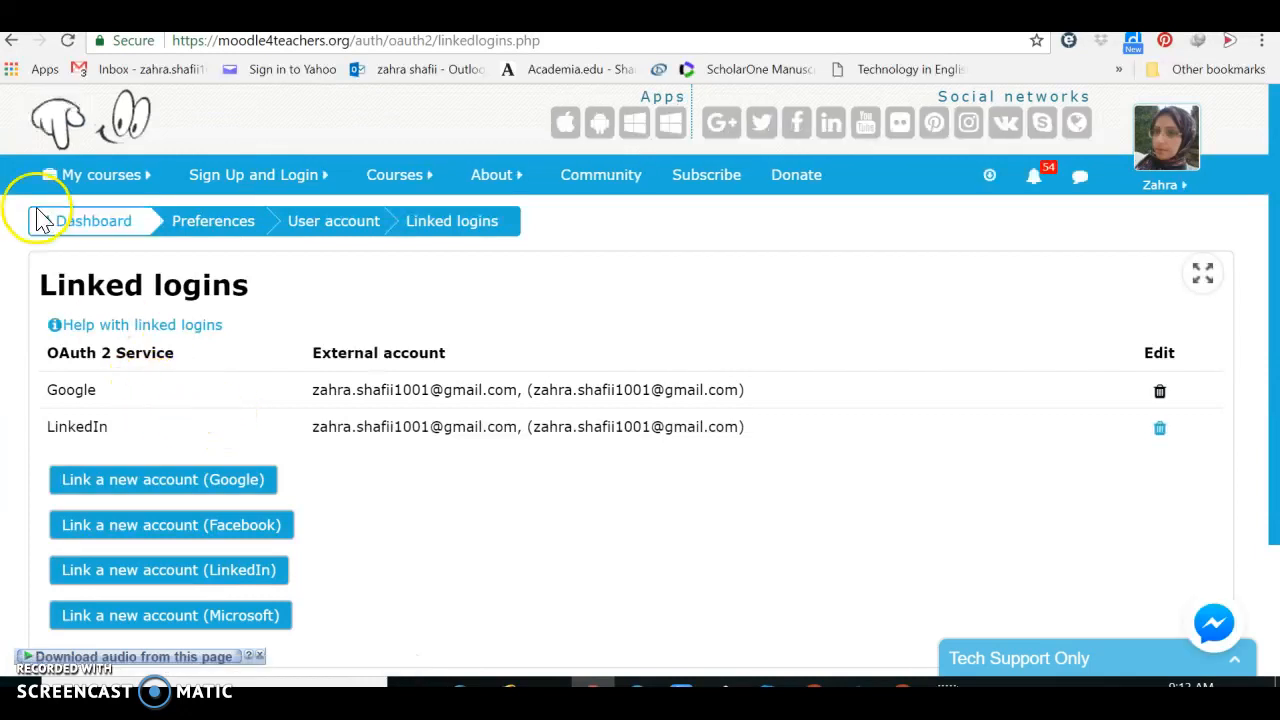
{"action": "left_click", "coordinate": [14, 44]}
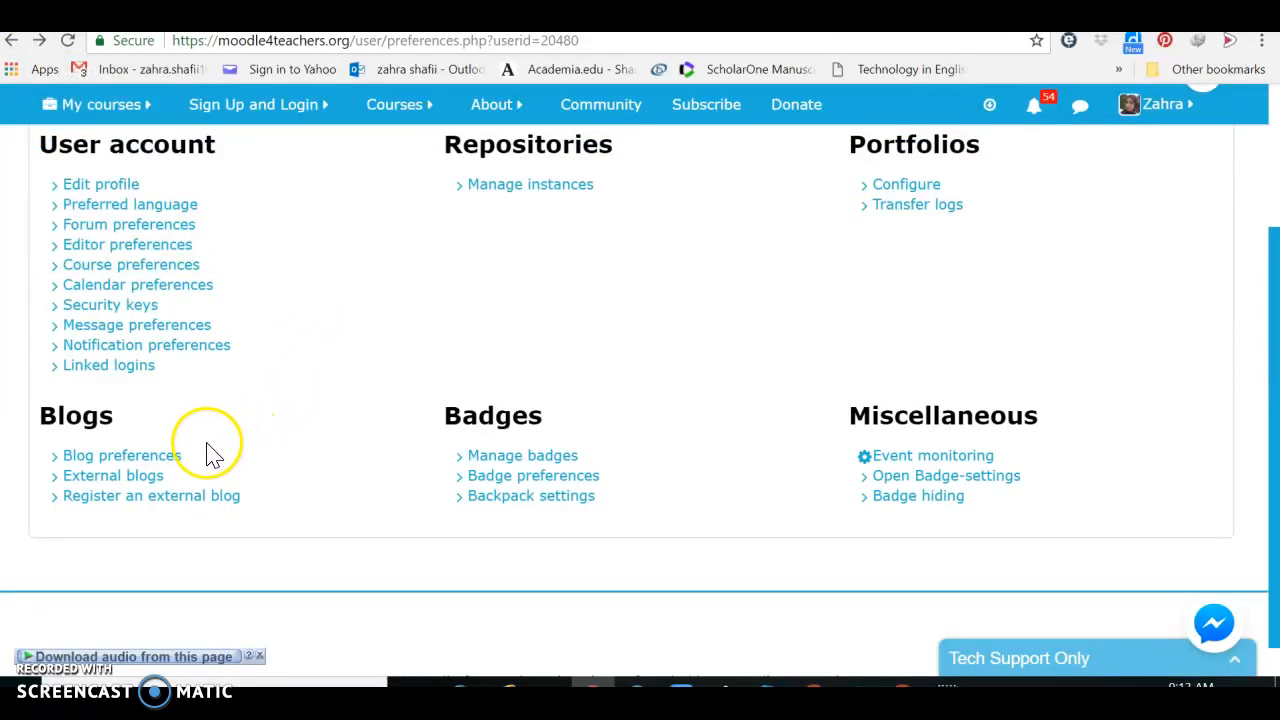
{"action": "left_click", "coordinate": [176, 466]}
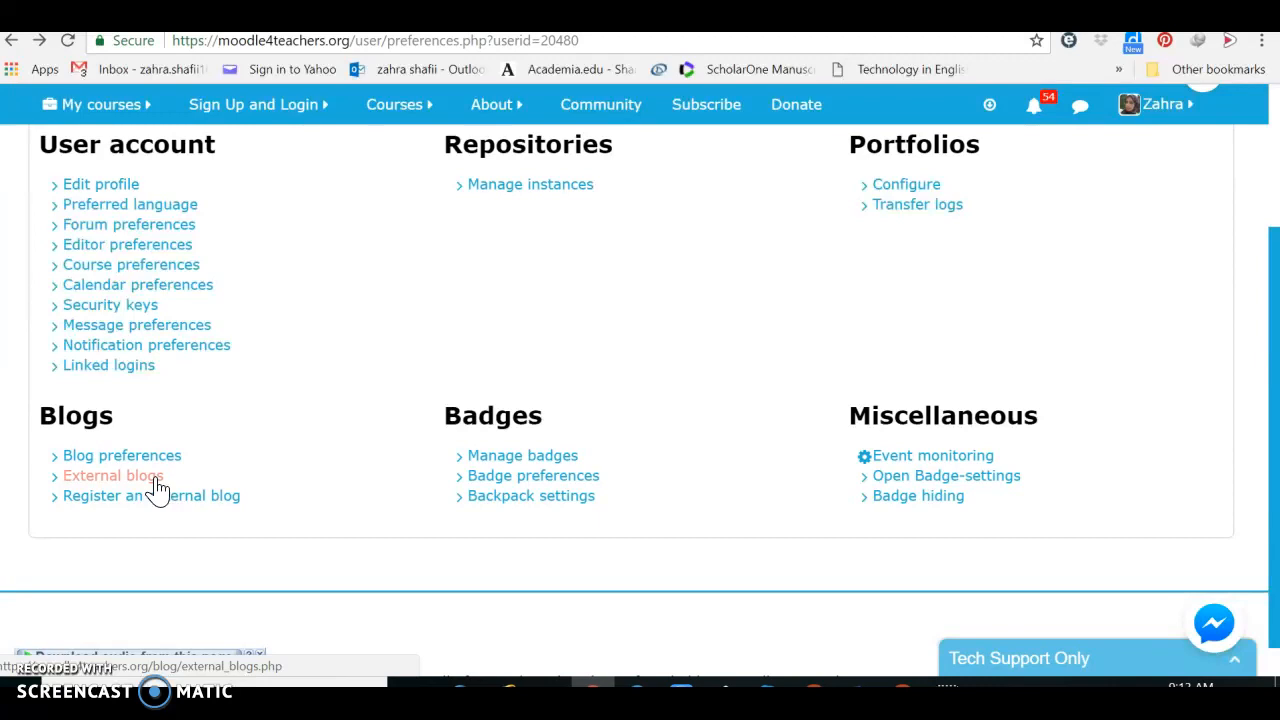
{"action": "left_click", "coordinate": [162, 507]}
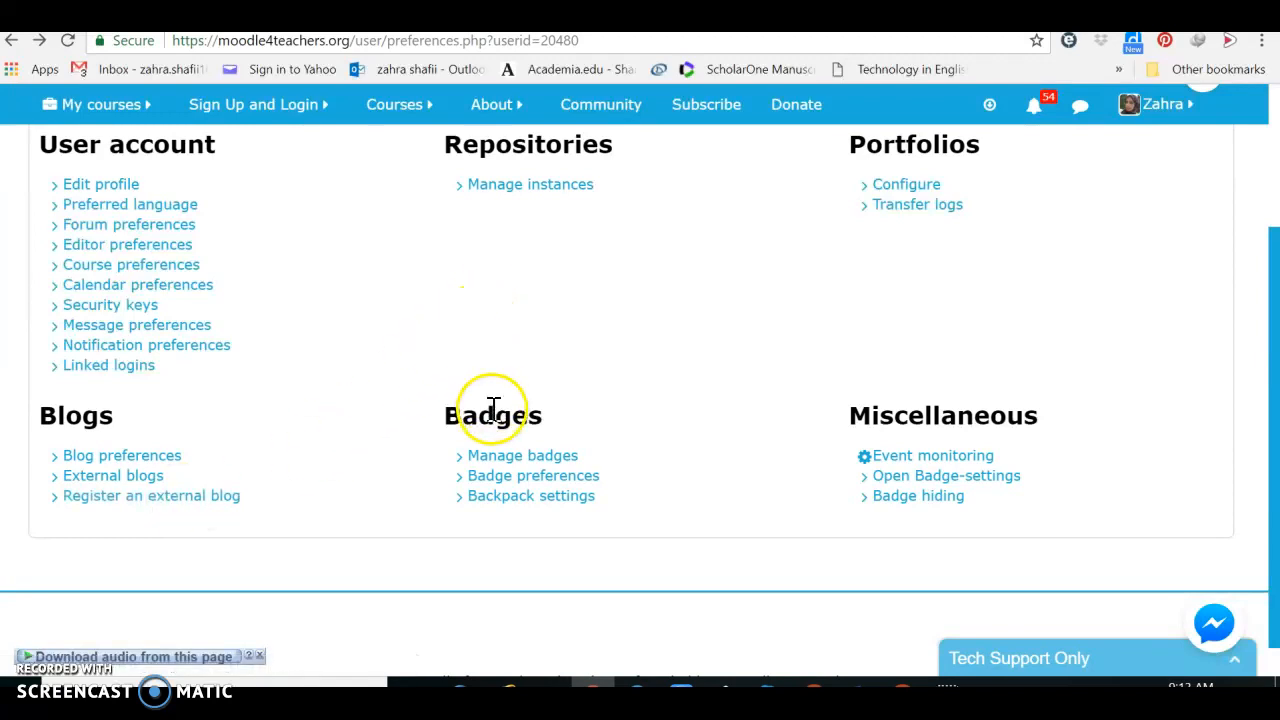
Open badge management, look through the earned badges and their backpack option, and return to the preferences overview
{"action": "left_click", "coordinate": [510, 459]}
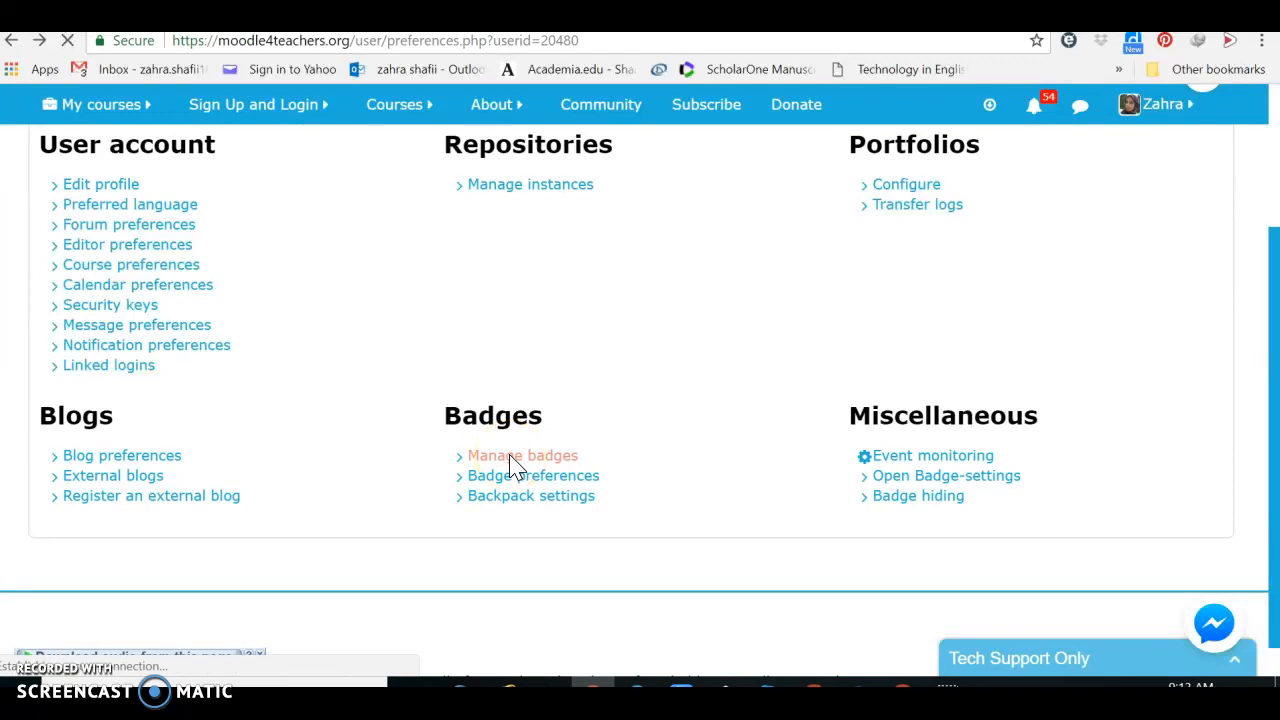
{"action": "left_click", "coordinate": [512, 485]}
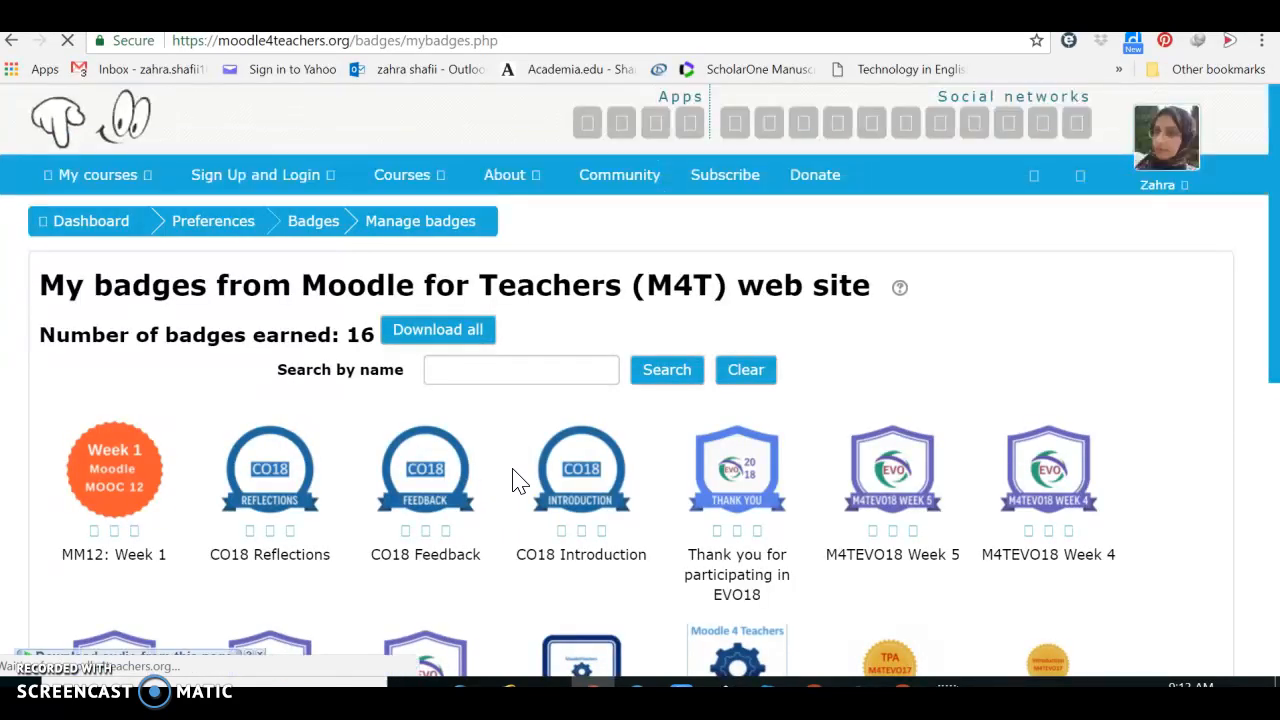
{"action": "left_click", "coordinate": [1248, 290]}
{"action": "left_click_drag", "start_coordinate": [1272, 292], "coordinate": [1268, 325]}
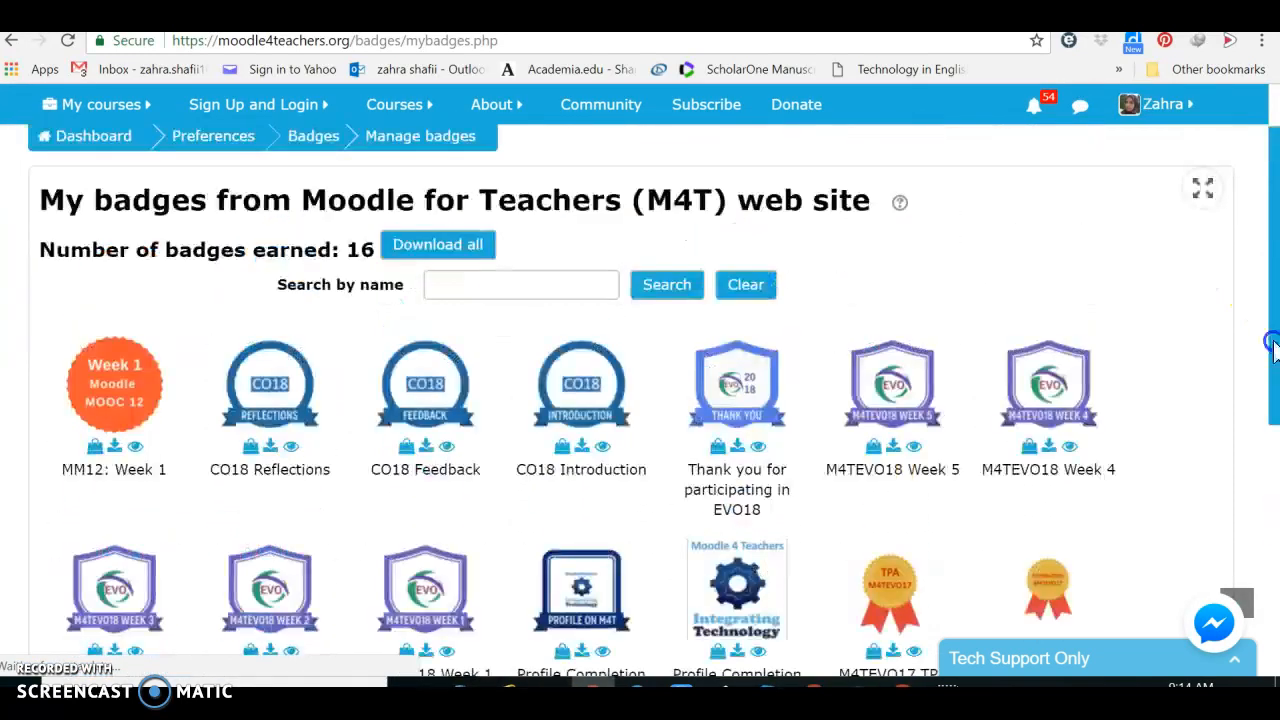
{"action": "left_click", "coordinate": [487, 490]}
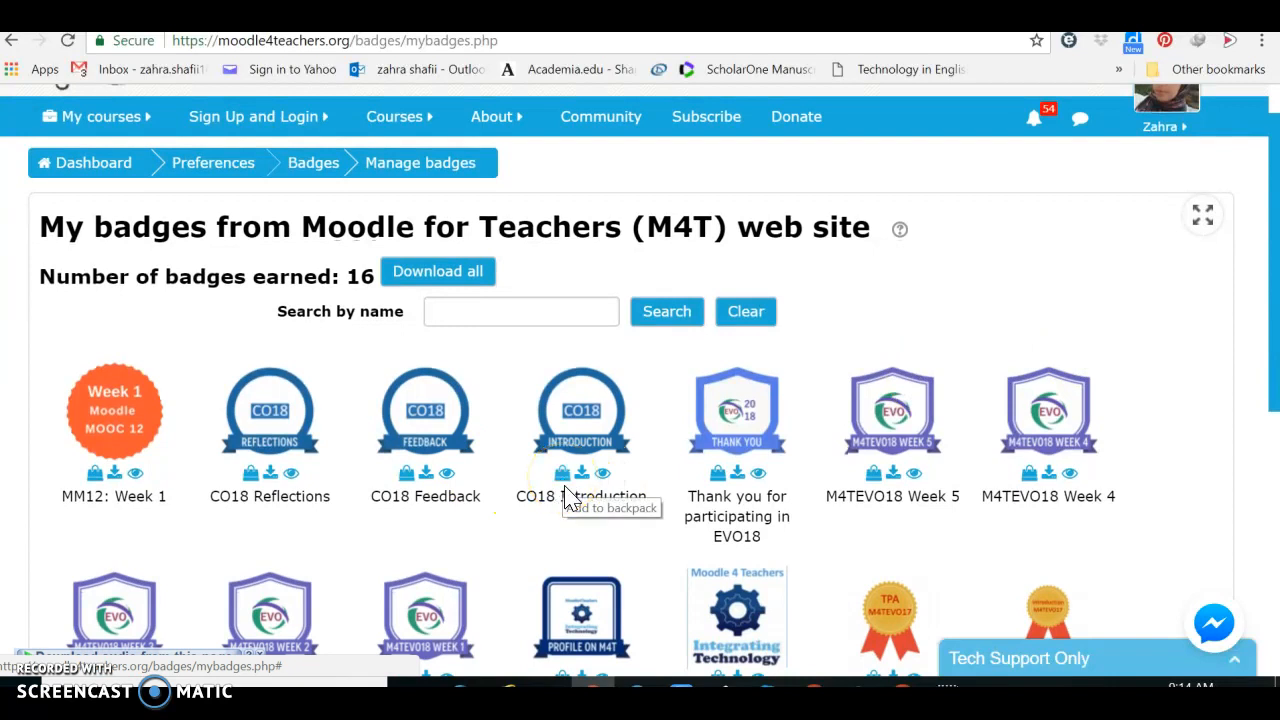
{"action": "left_click", "coordinate": [562, 472]}
{"action": "left_click", "coordinate": [11, 42]}
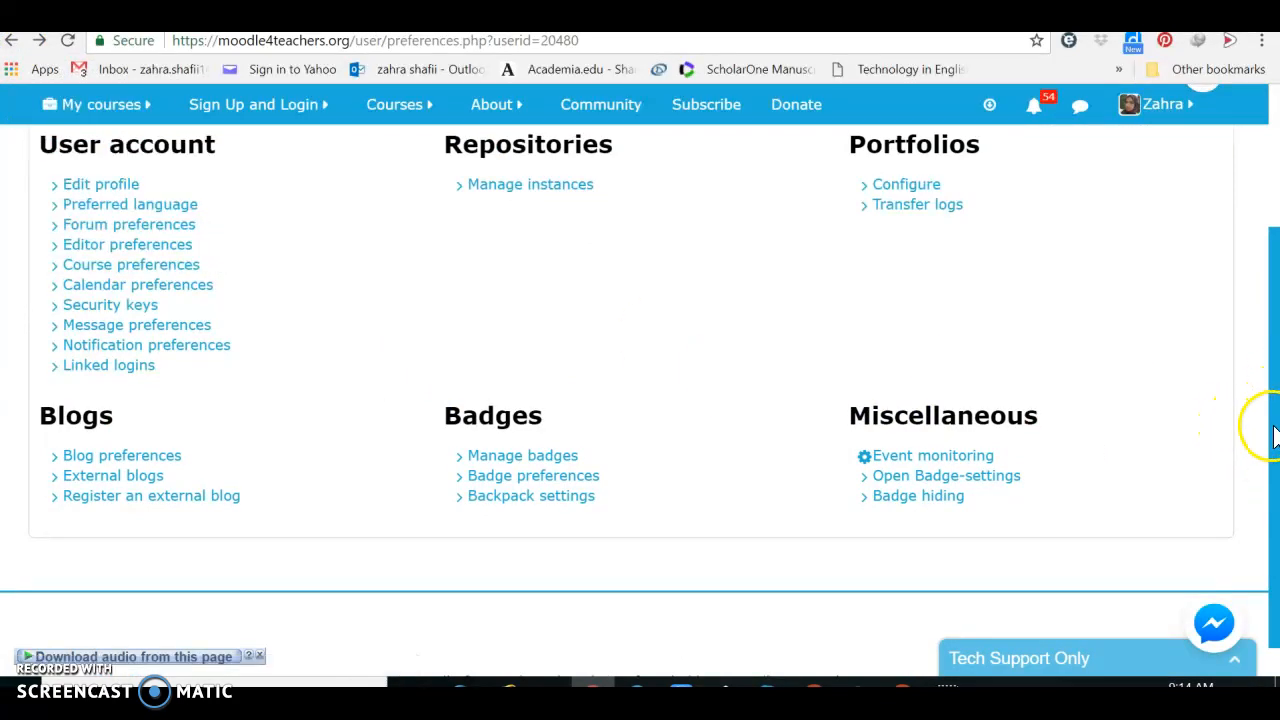
Review the event monitoring page under the miscellaneous preferences and go back to the preferences overview
{"action": "left_click_drag", "start_coordinate": [1273, 432], "coordinate": [1273, 378]}
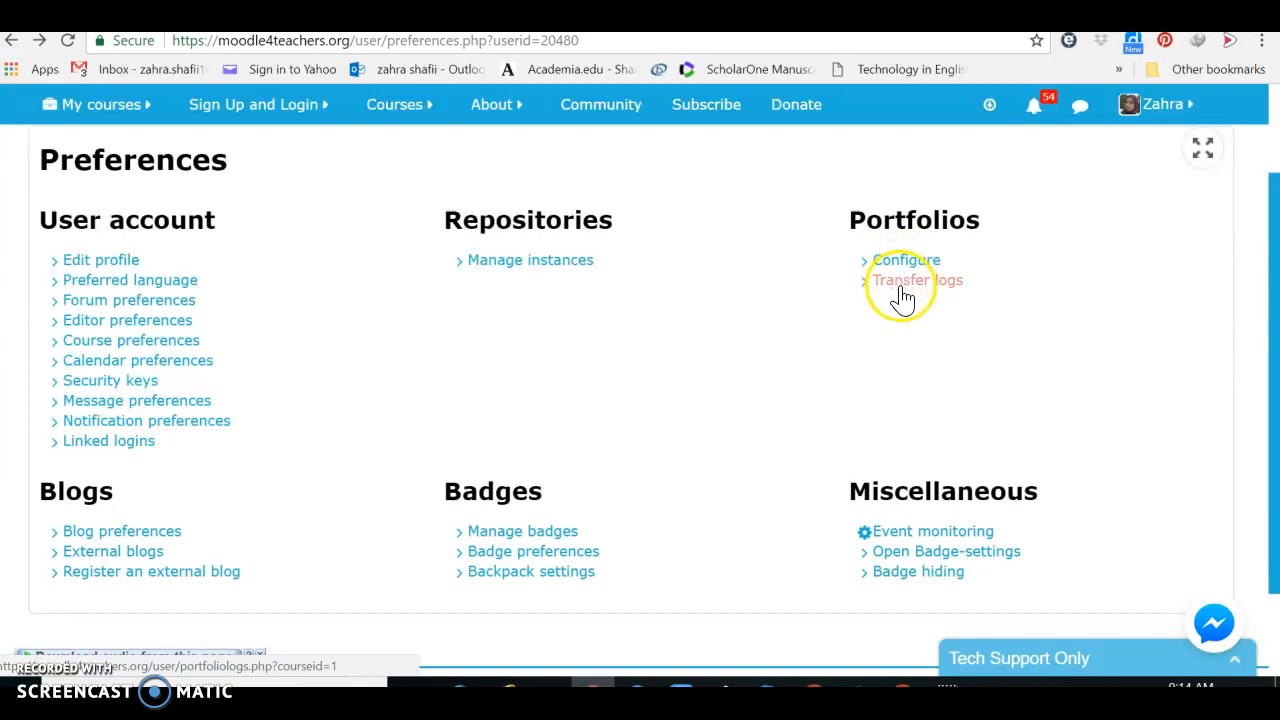
{"action": "left_click", "coordinate": [900, 540]}
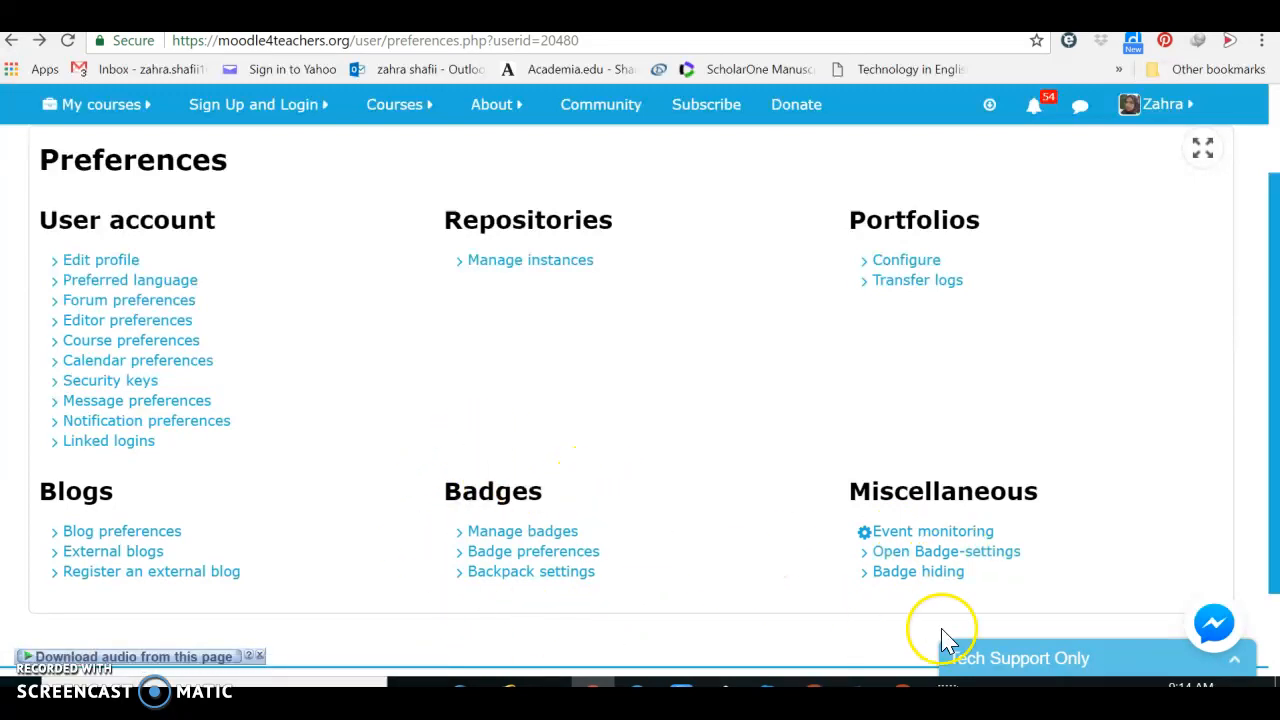
{"action": "left_click", "coordinate": [926, 534]}
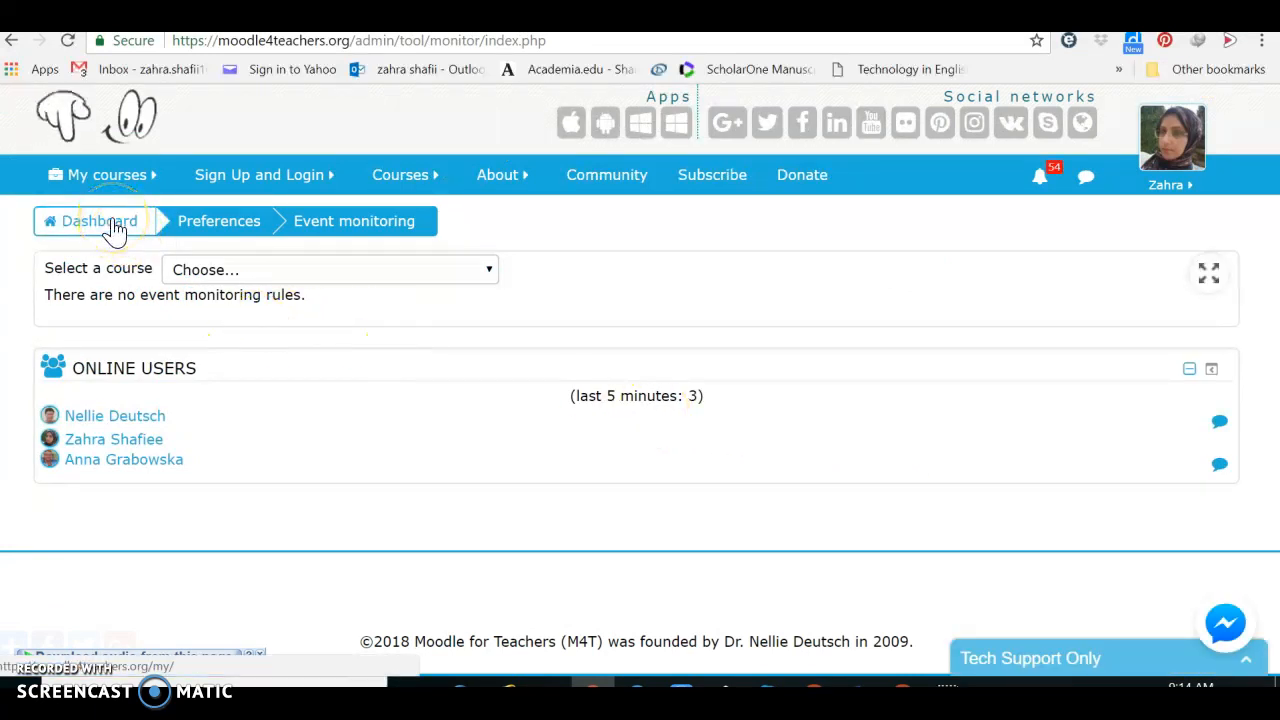
{"action": "left_click", "coordinate": [13, 47]}
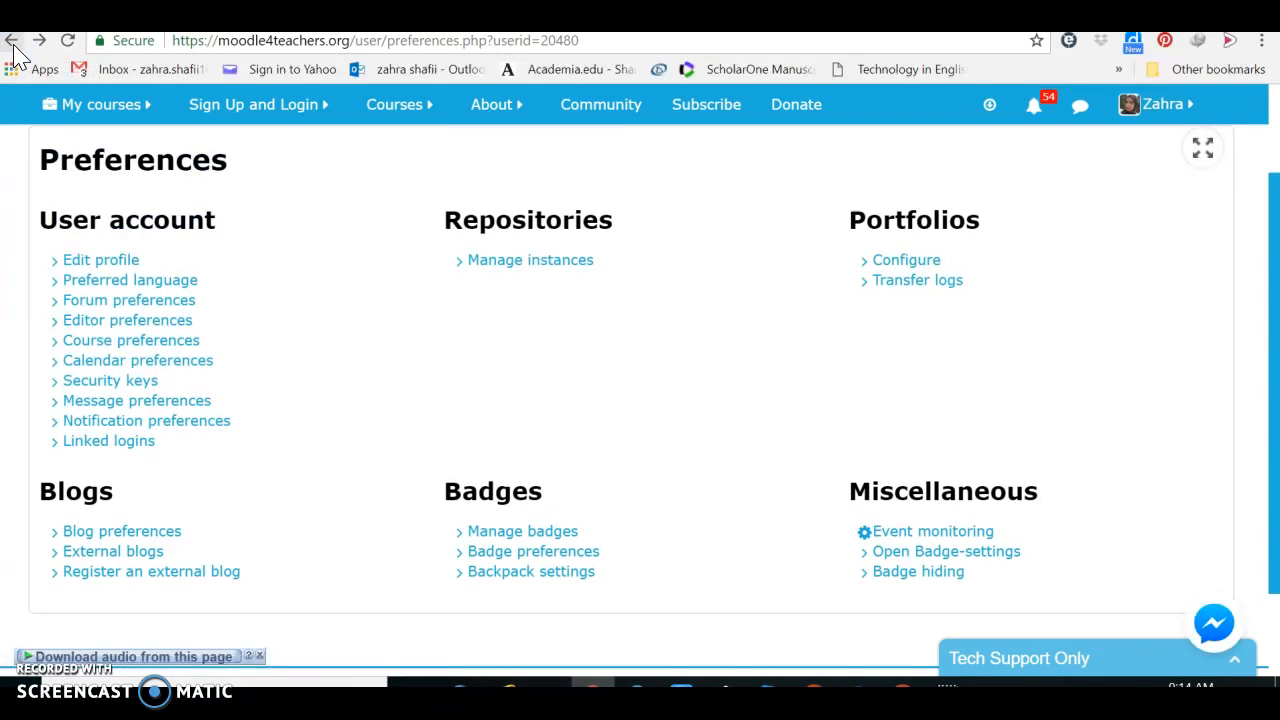
{"action": "left_click", "coordinate": [13, 47]}
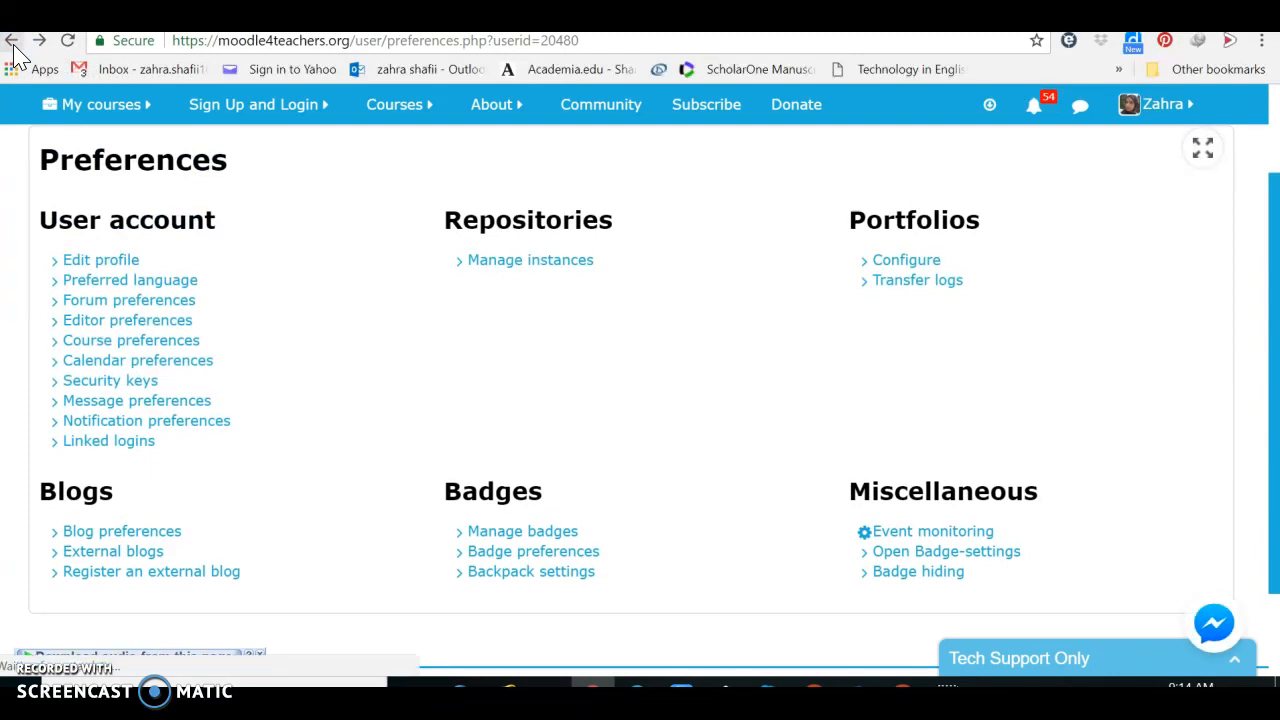